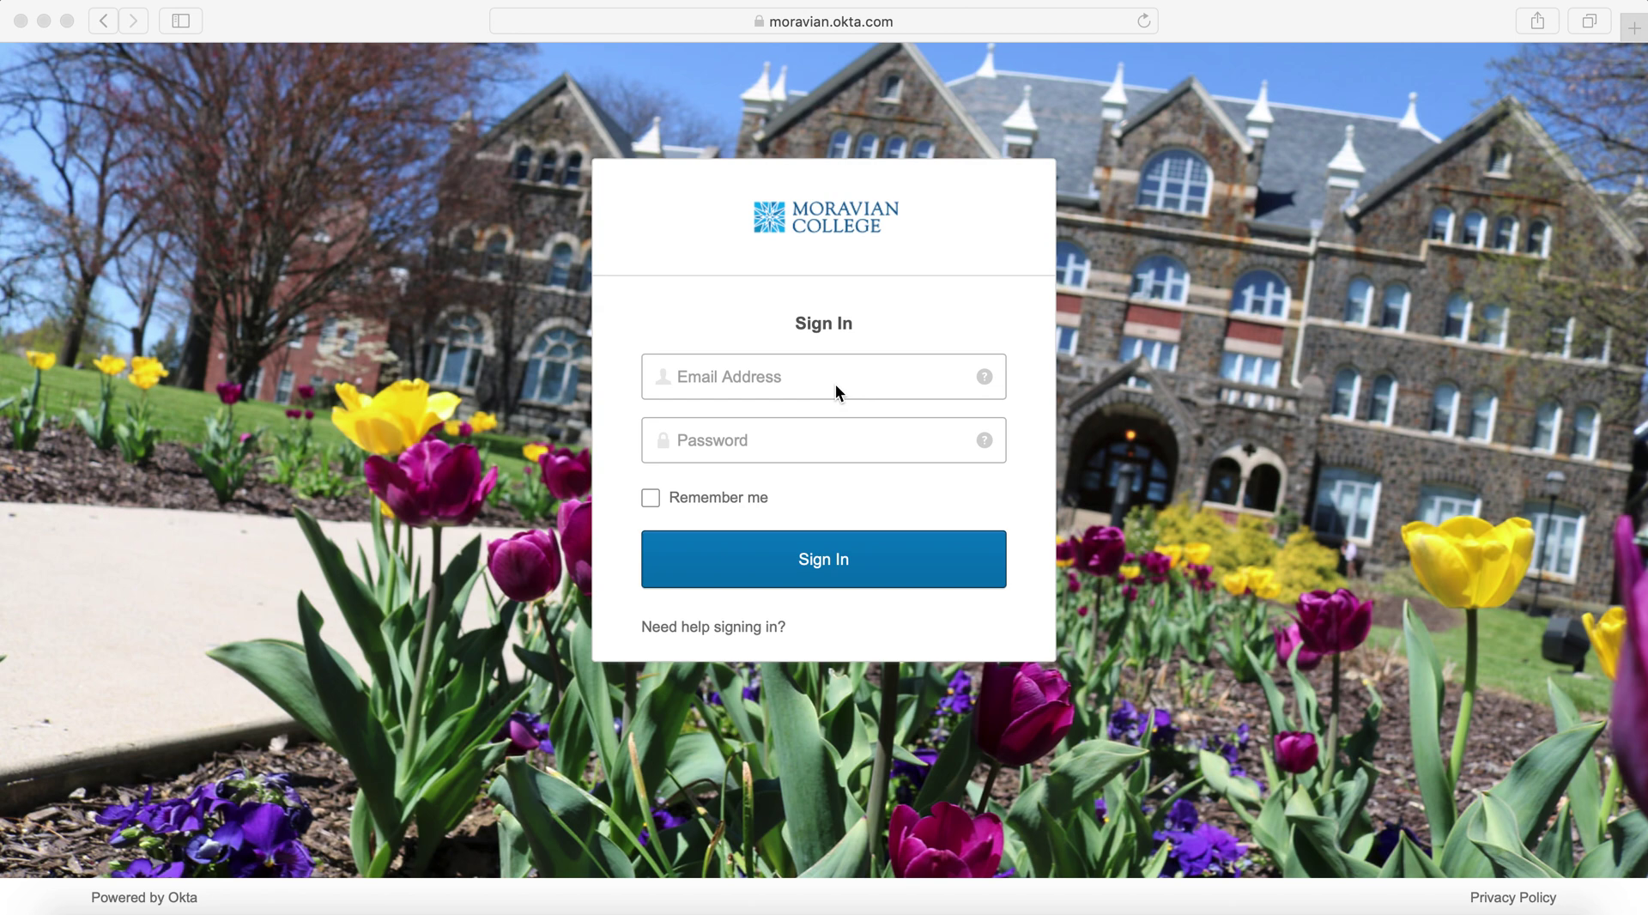
Sign in to the college Okta account using the saved autofill login
{"action": "left_click", "coordinate": [836, 384]}
{"action": "left_click", "coordinate": [805, 415]}
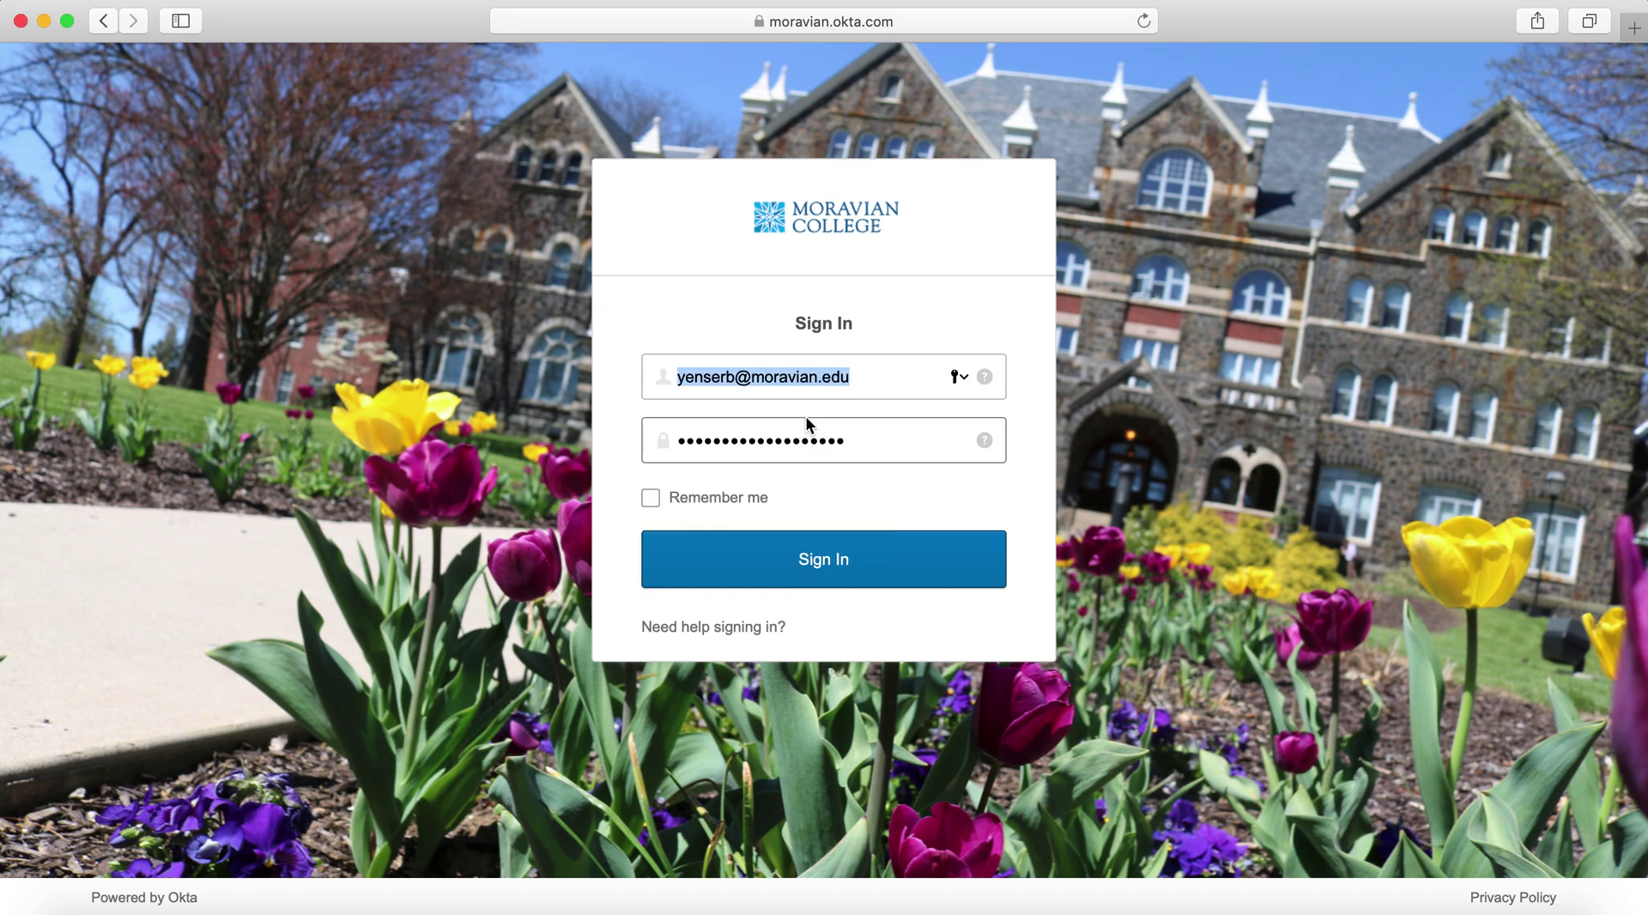
{"action": "left_click", "coordinate": [822, 560]}
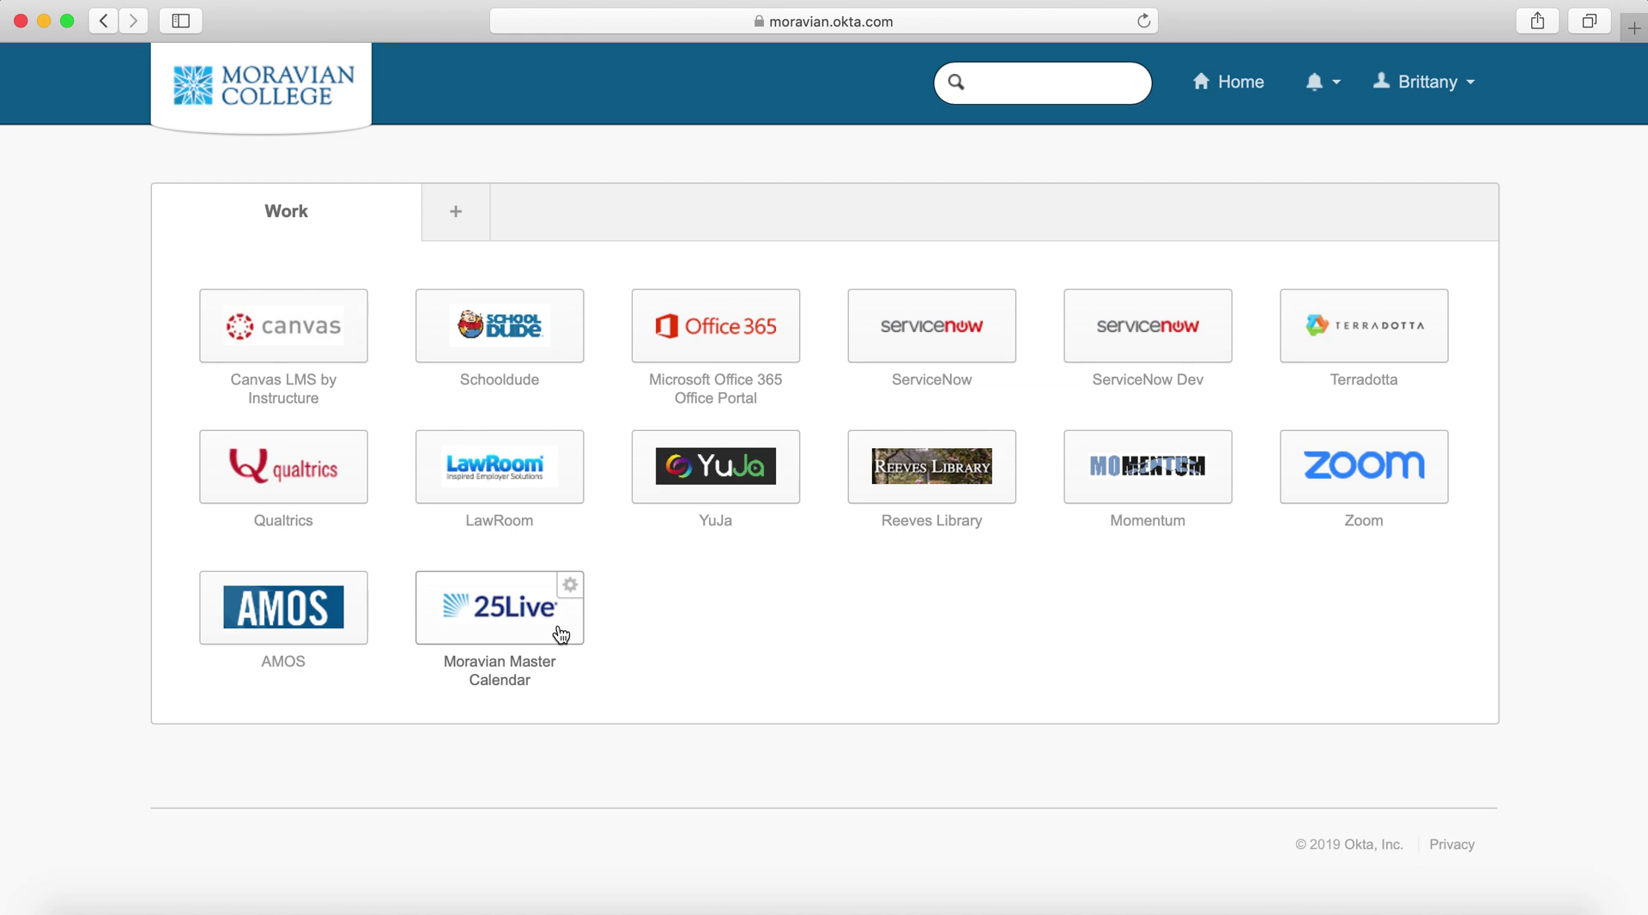
Launch the Moravian Master Calendar tile and load the 25Live Pro dashboard
{"action": "left_click", "coordinate": [503, 615]}
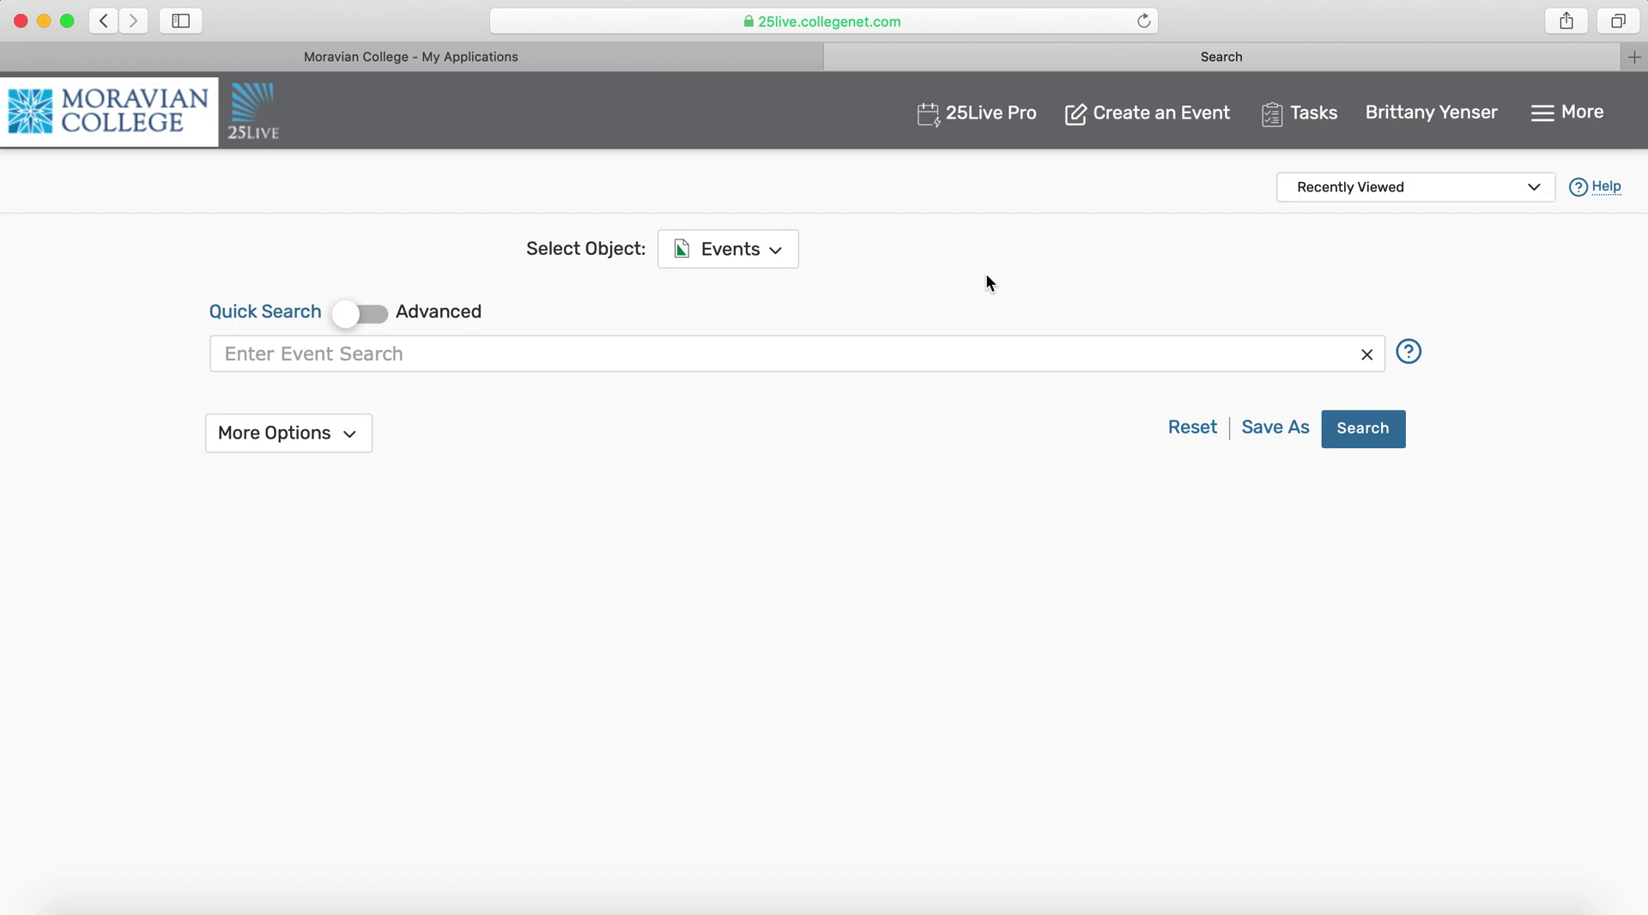
{"action": "left_click", "coordinate": [975, 114]}
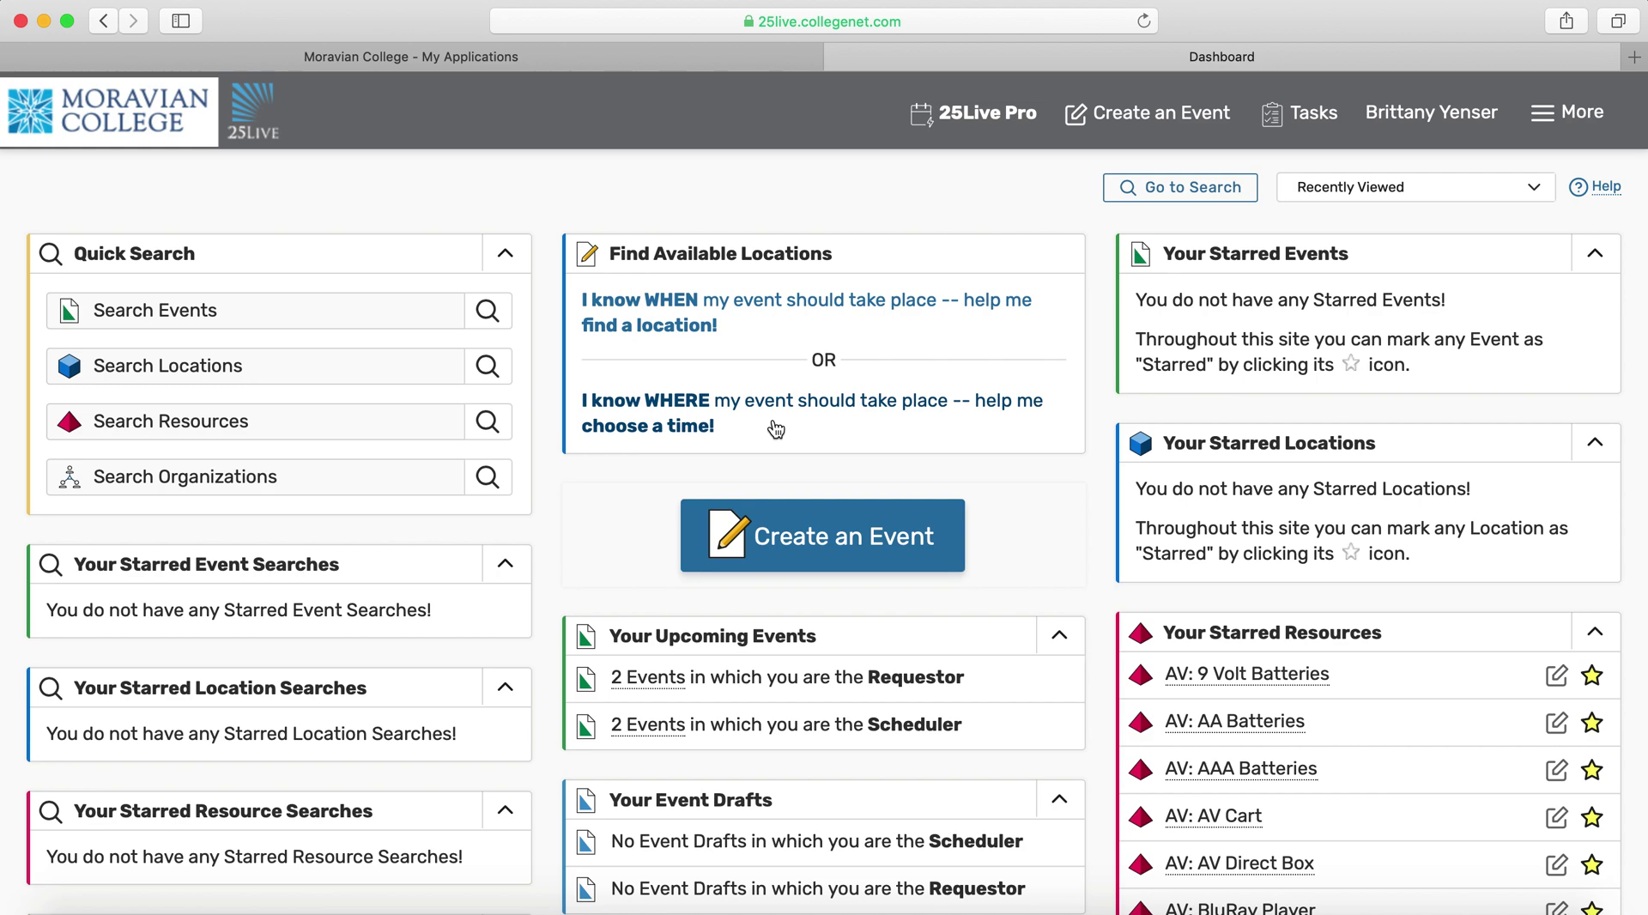
Search locations for 'Prosser' and show the availability grid for HAUPE Prosser (Prosser Auditorium)
{"action": "left_click", "coordinate": [674, 407]}
{"action": "left_click", "coordinate": [831, 306]}
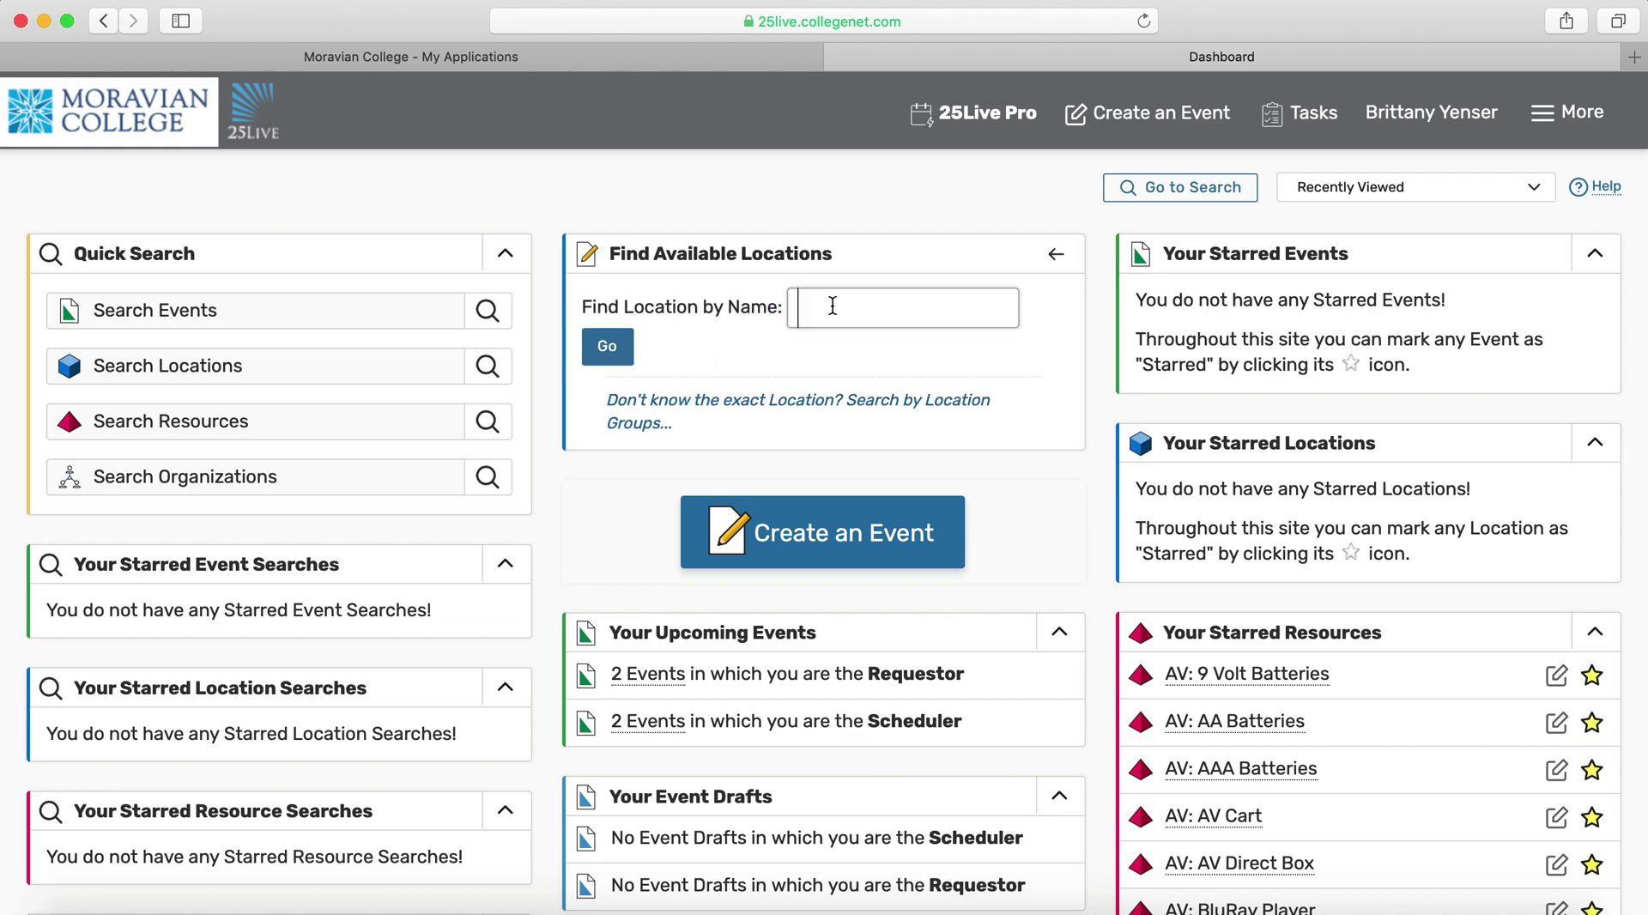
{"action": "type", "text": "Prosser"}
{"action": "left_click", "coordinate": [611, 348]}
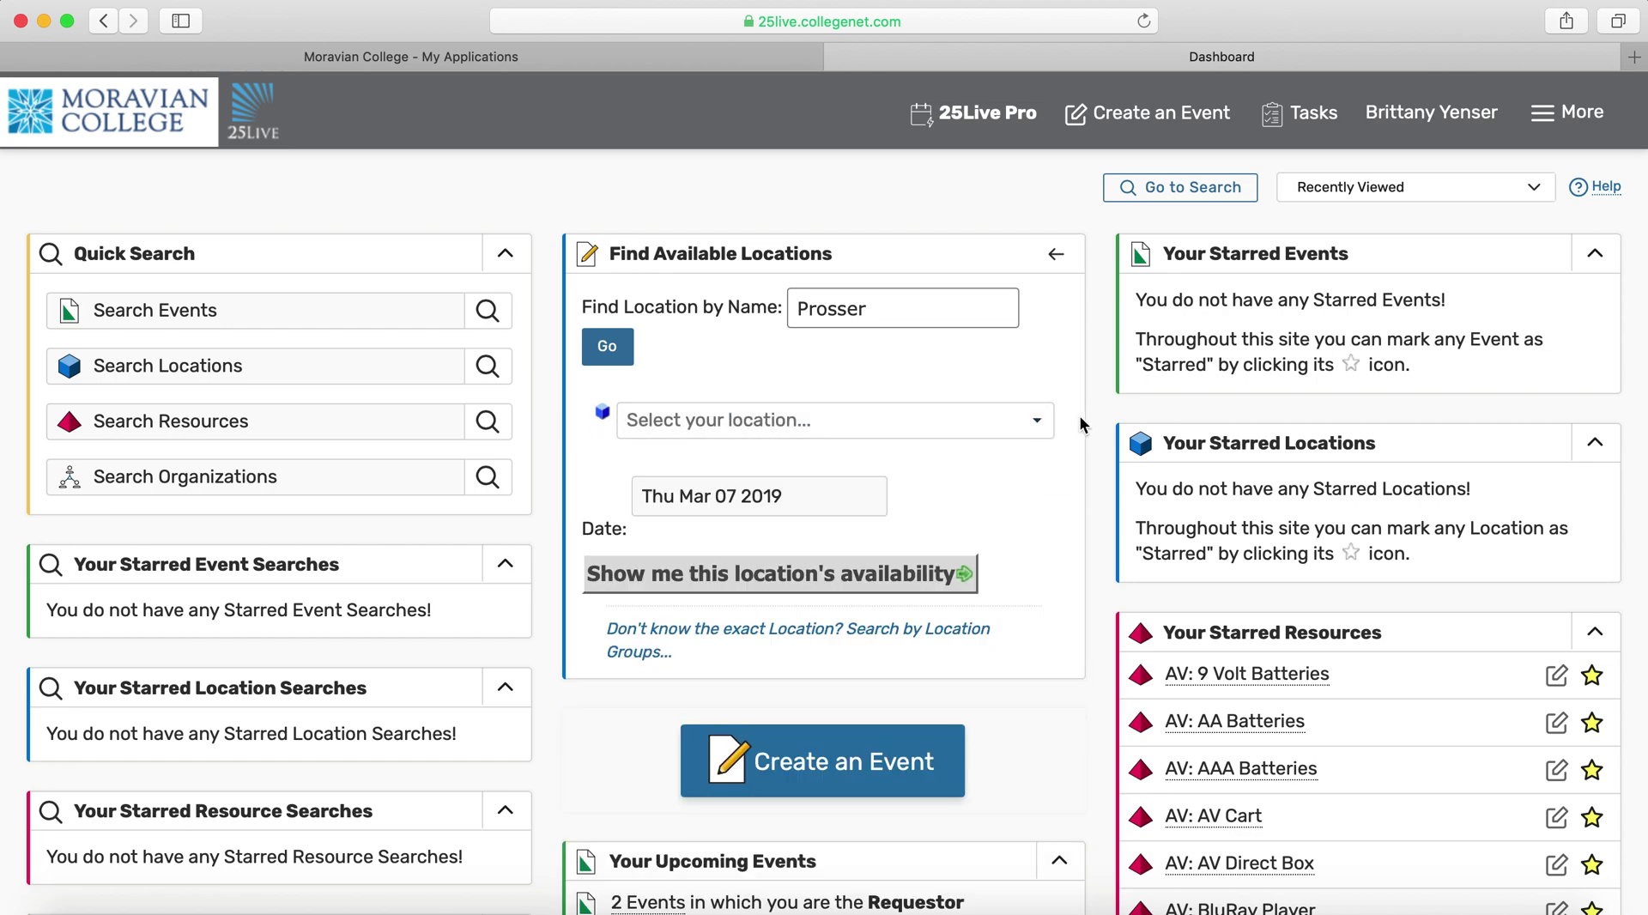
{"action": "left_click", "coordinate": [1014, 425]}
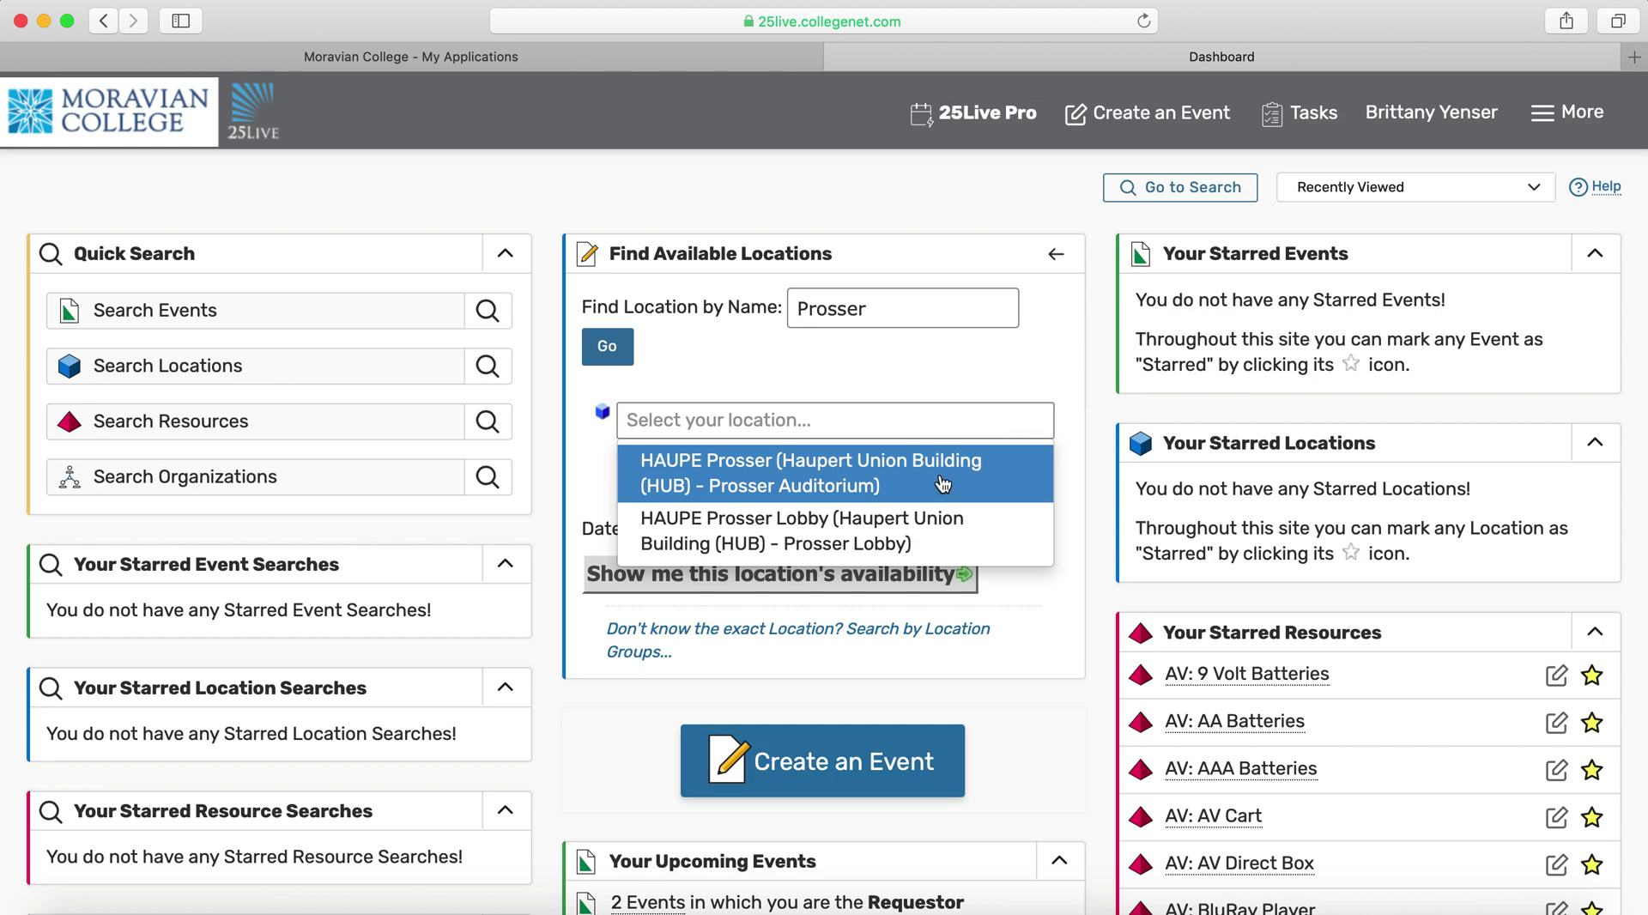
{"action": "left_click", "coordinate": [903, 478]}
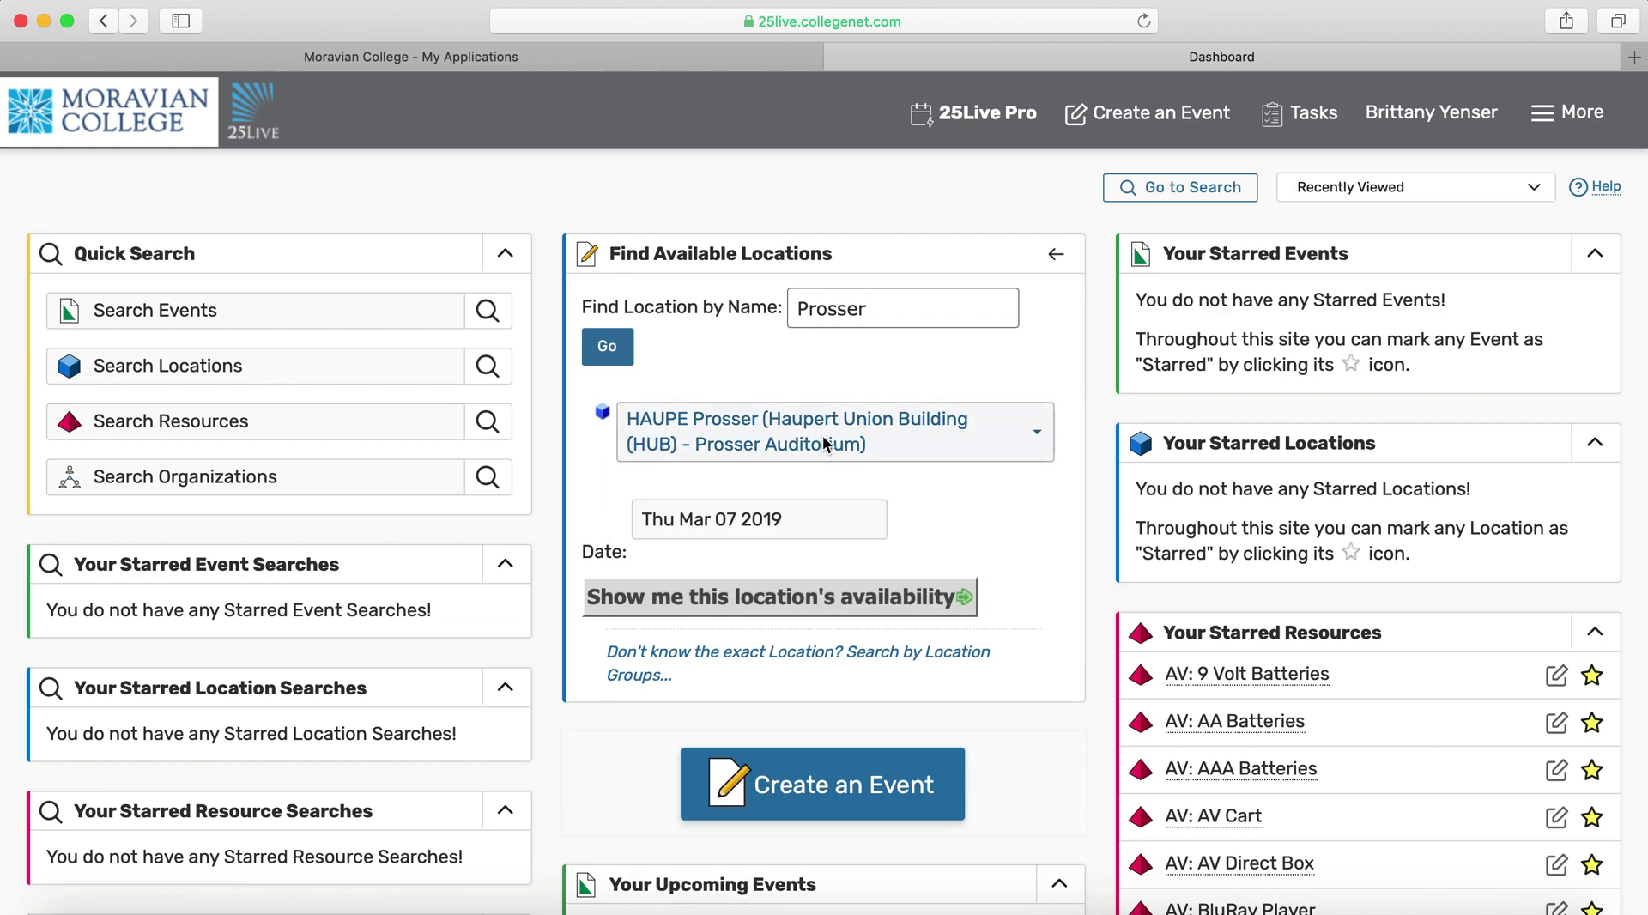
{"action": "left_click", "coordinate": [886, 609]}
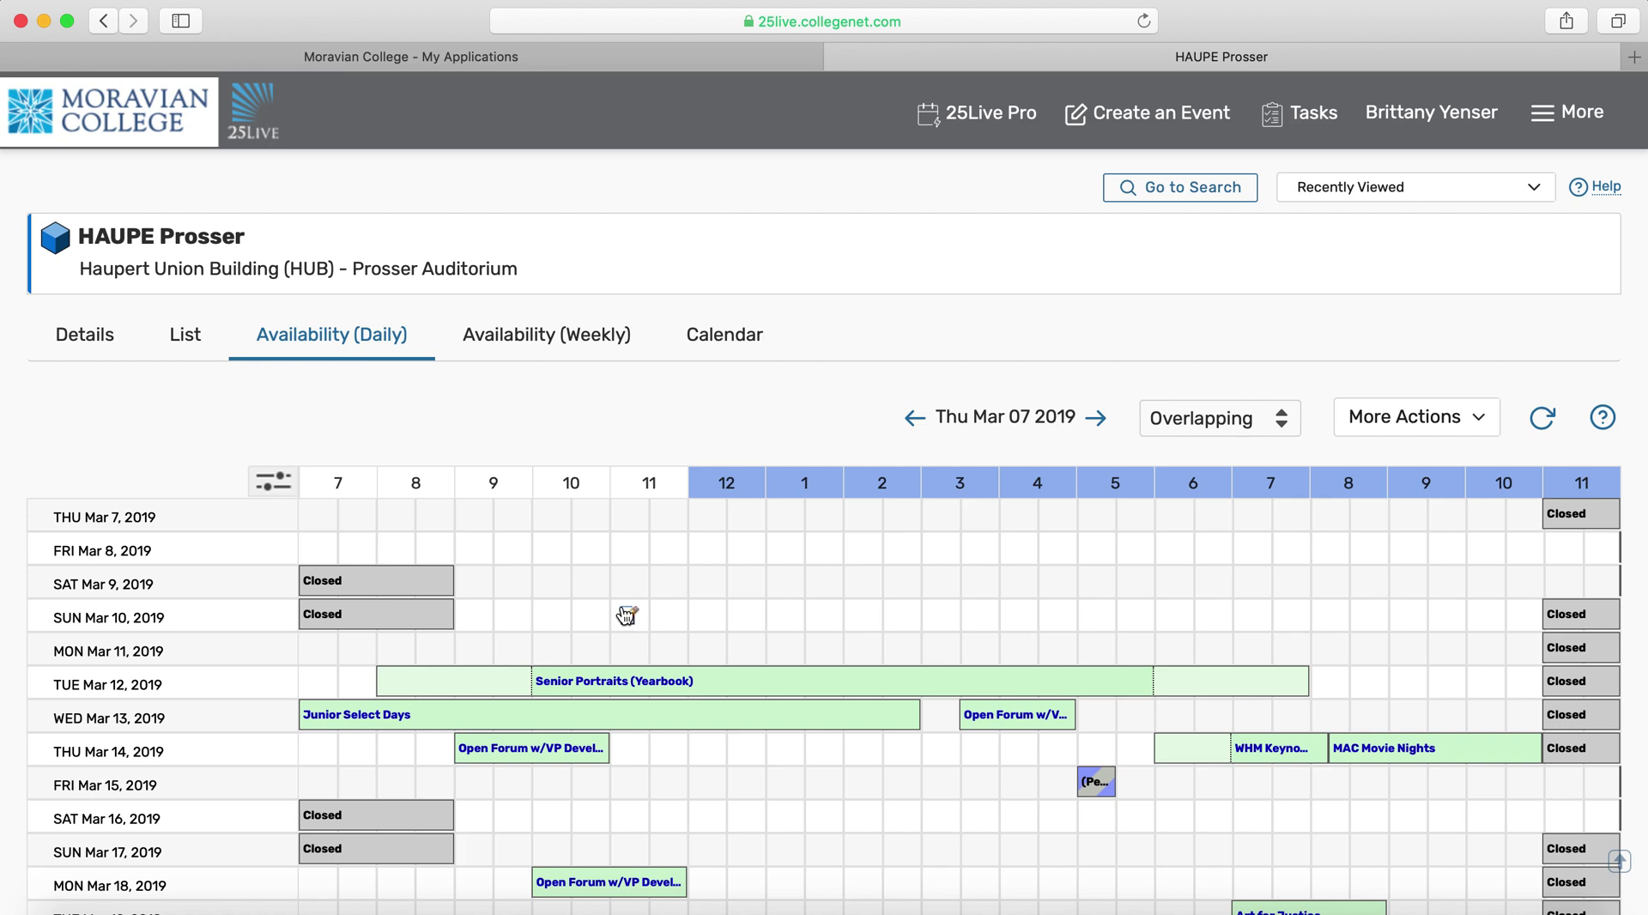
Start a new event from the empty 5 pm slot on Sat Mar 16 in the daily grid
{"action": "scroll", "coordinate": [627, 616], "scroll_direction": "down", "scroll_amount": 3}
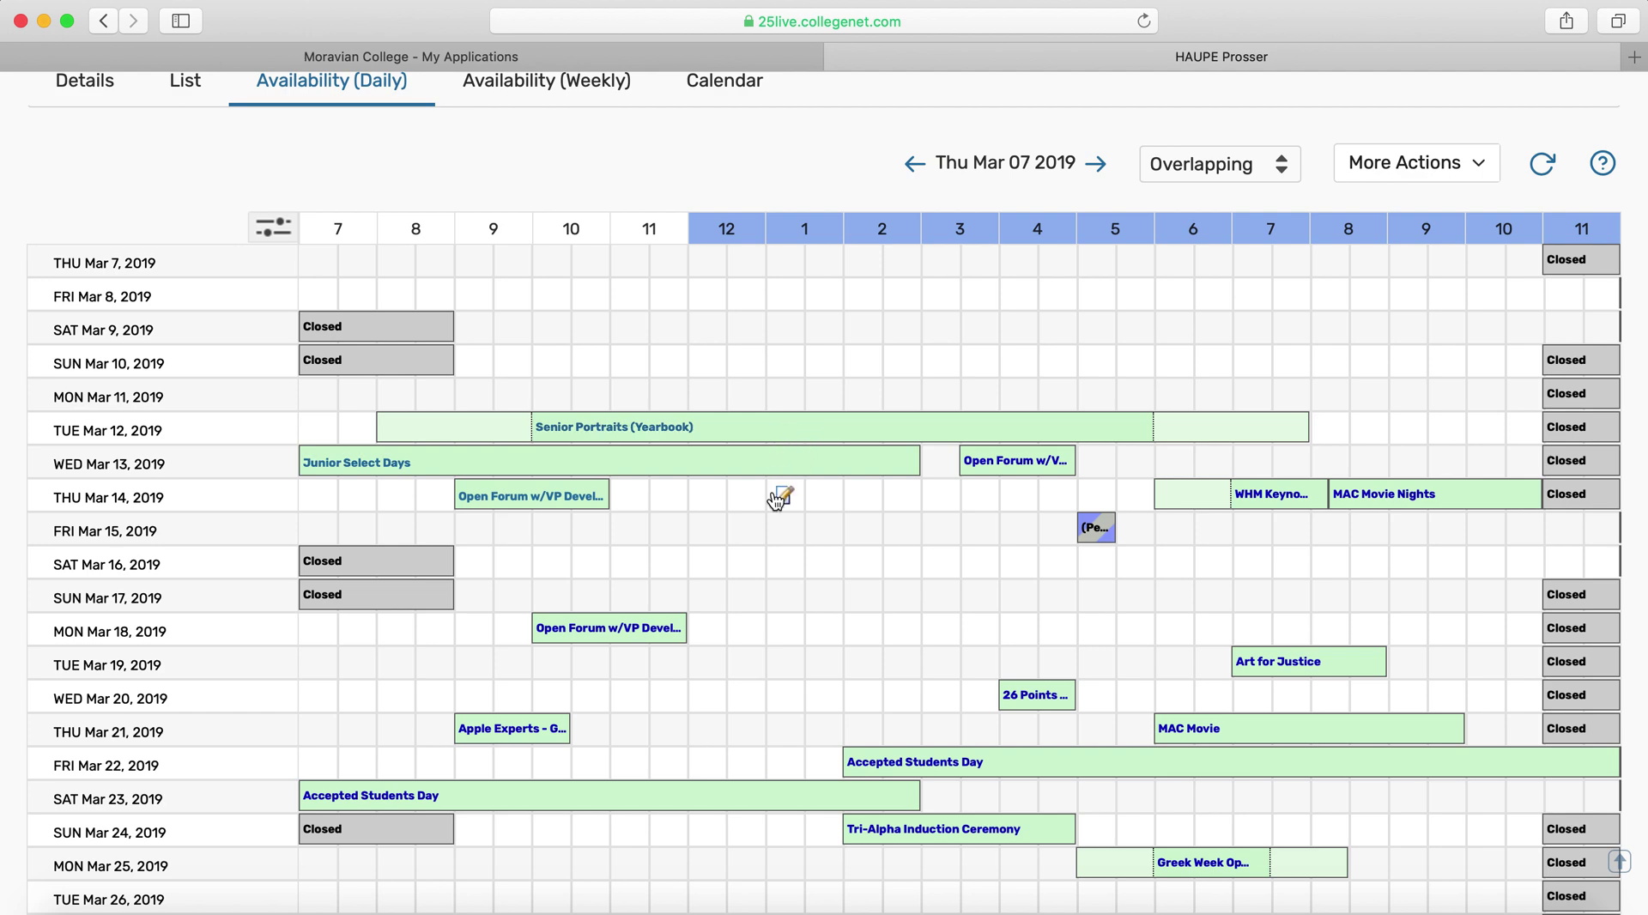
{"action": "scroll", "coordinate": [777, 498], "scroll_direction": "down", "scroll_amount": 1}
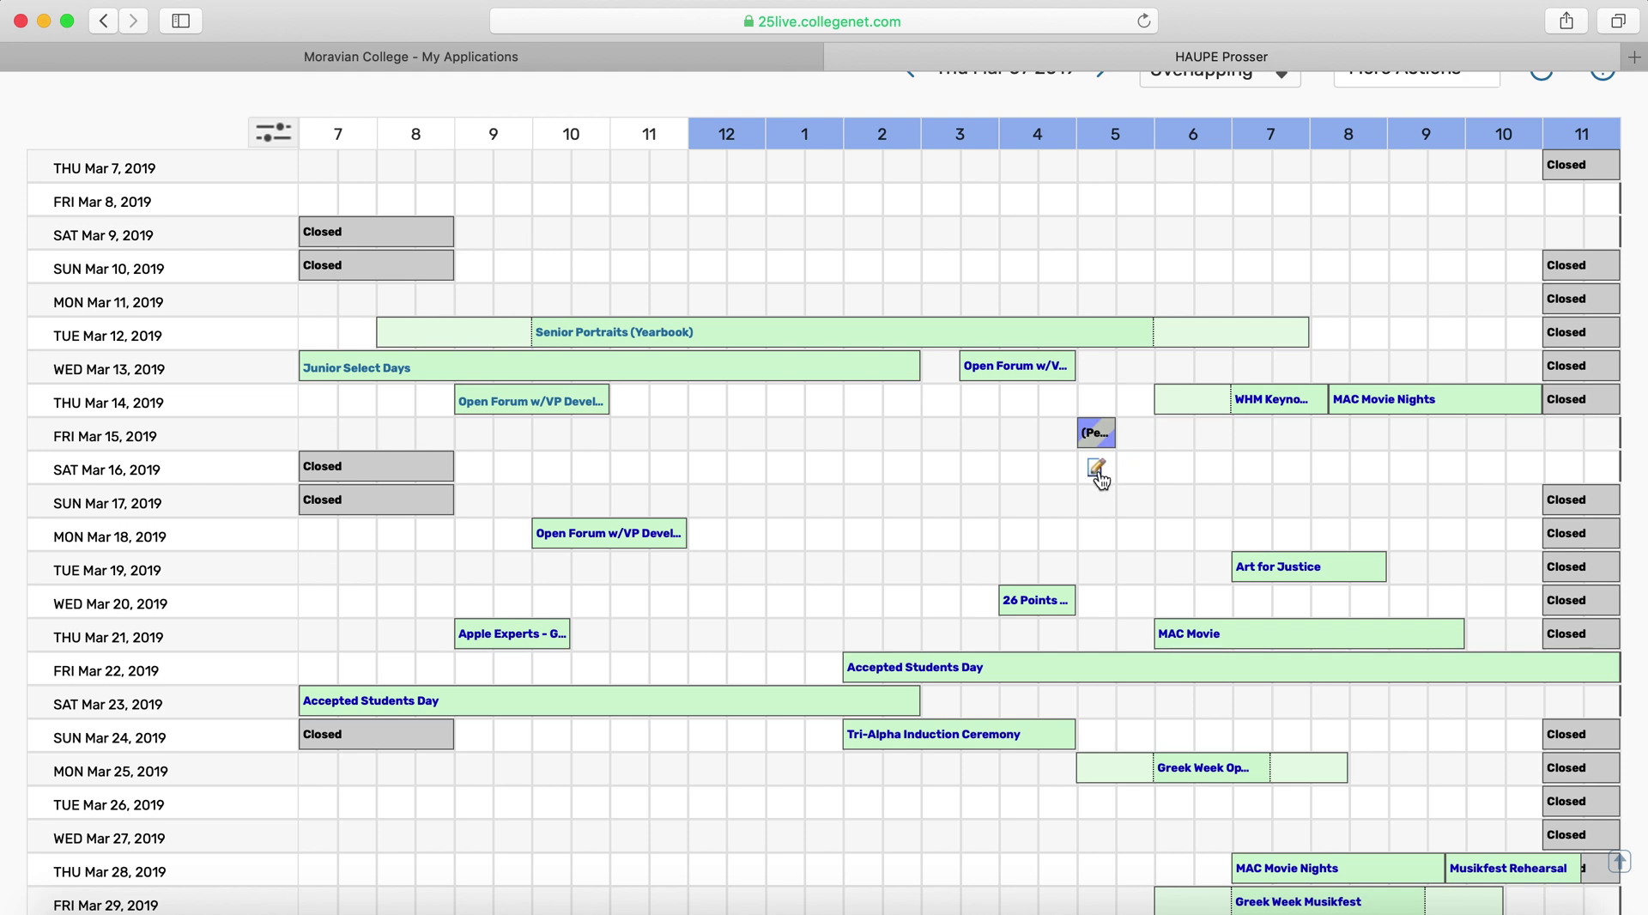
{"action": "left_click", "coordinate": [1098, 470]}
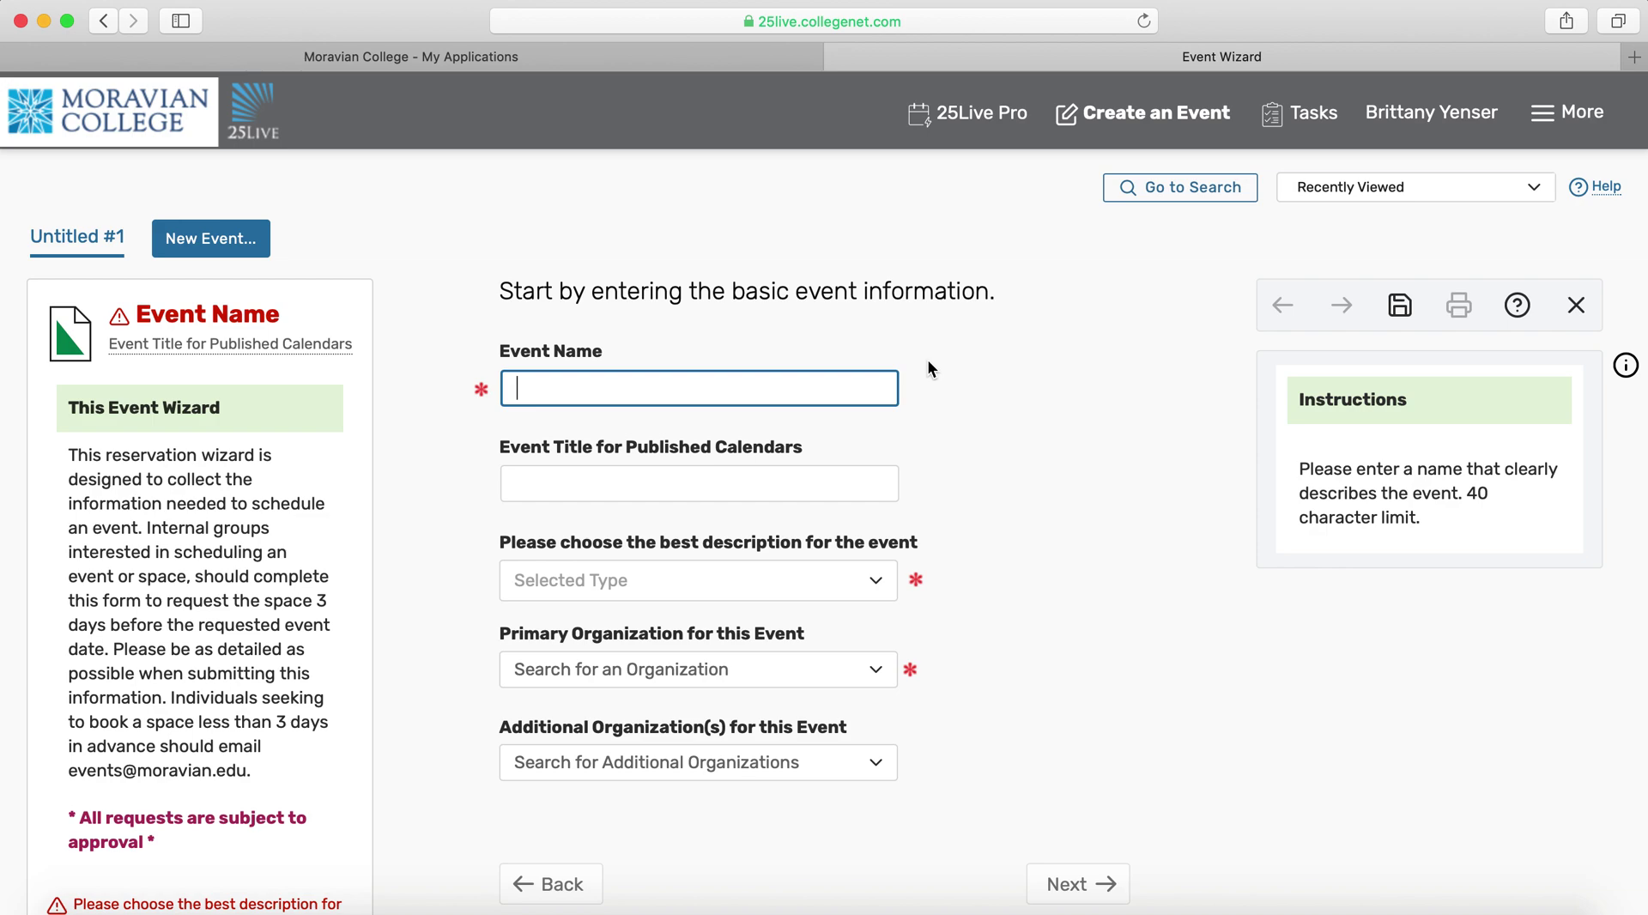
Name the event 'Test', set type Movie/Film and primary organization Information Technology
{"action": "type", "text": "Test"}
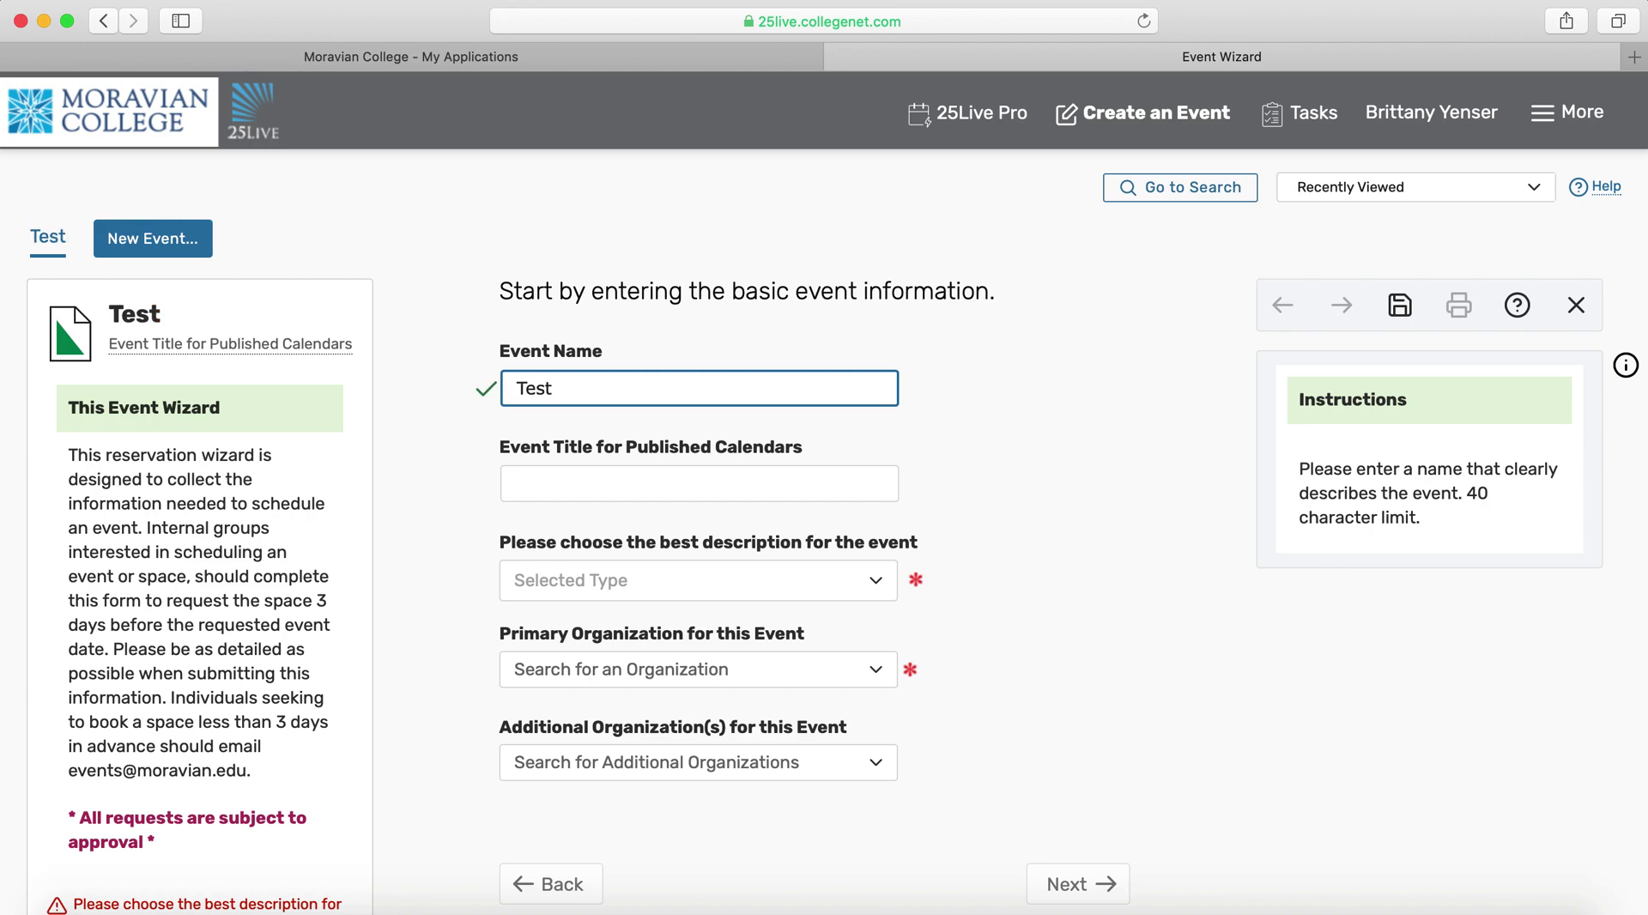
{"action": "scroll", "coordinate": [836, 451], "scroll_direction": "down", "scroll_amount": 3}
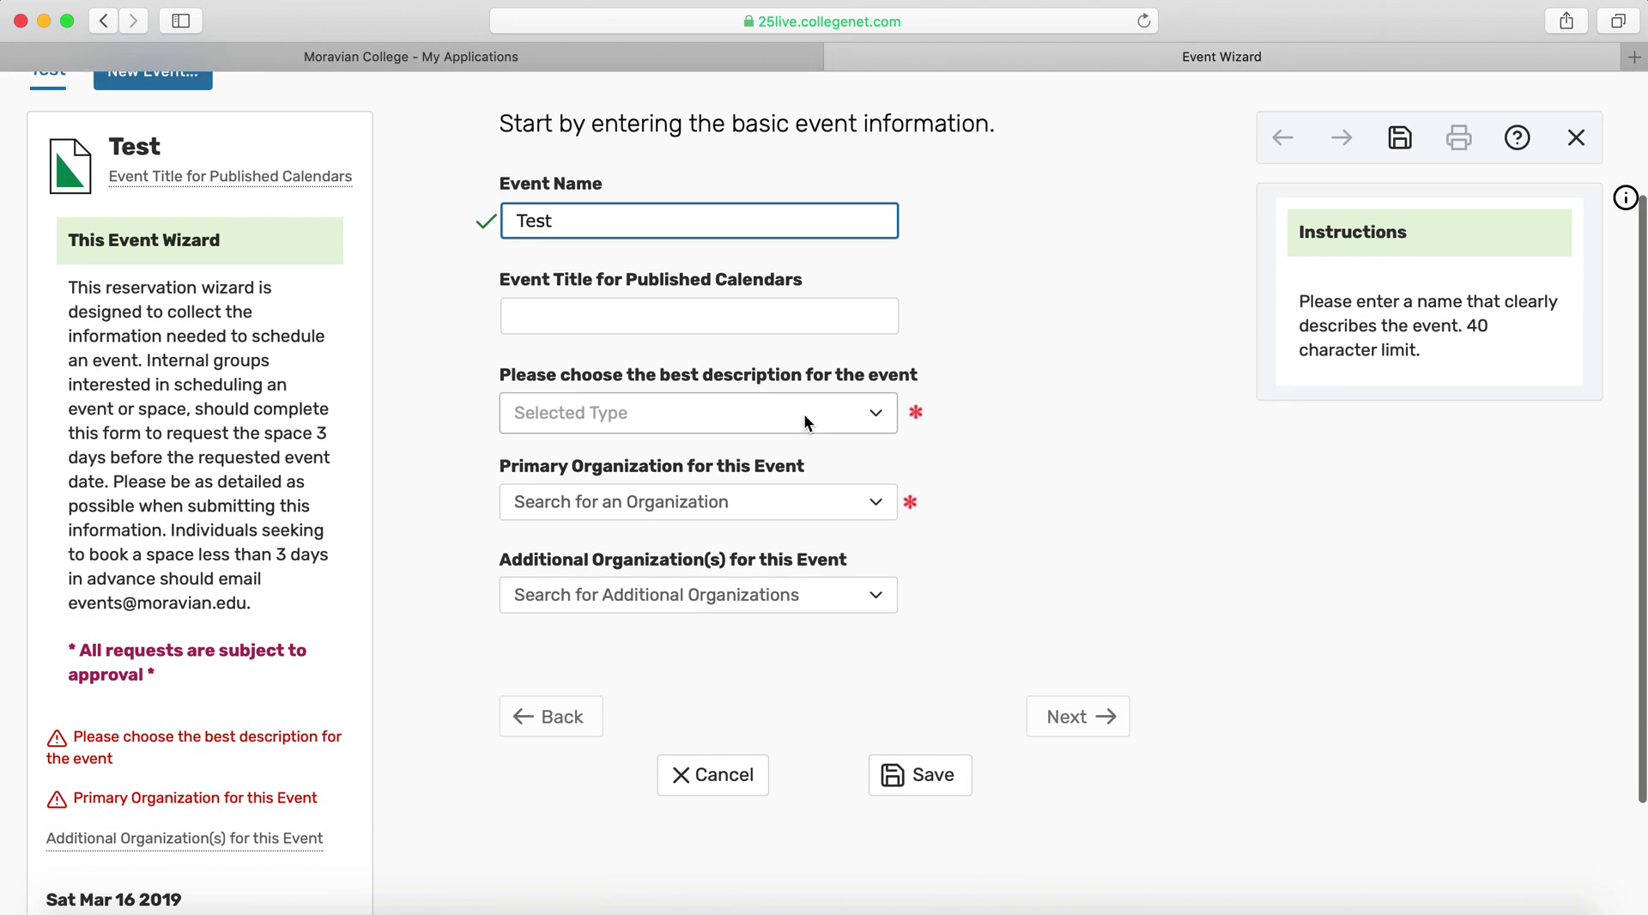
{"action": "left_click", "coordinate": [803, 413]}
{"action": "type", "text": "m"}
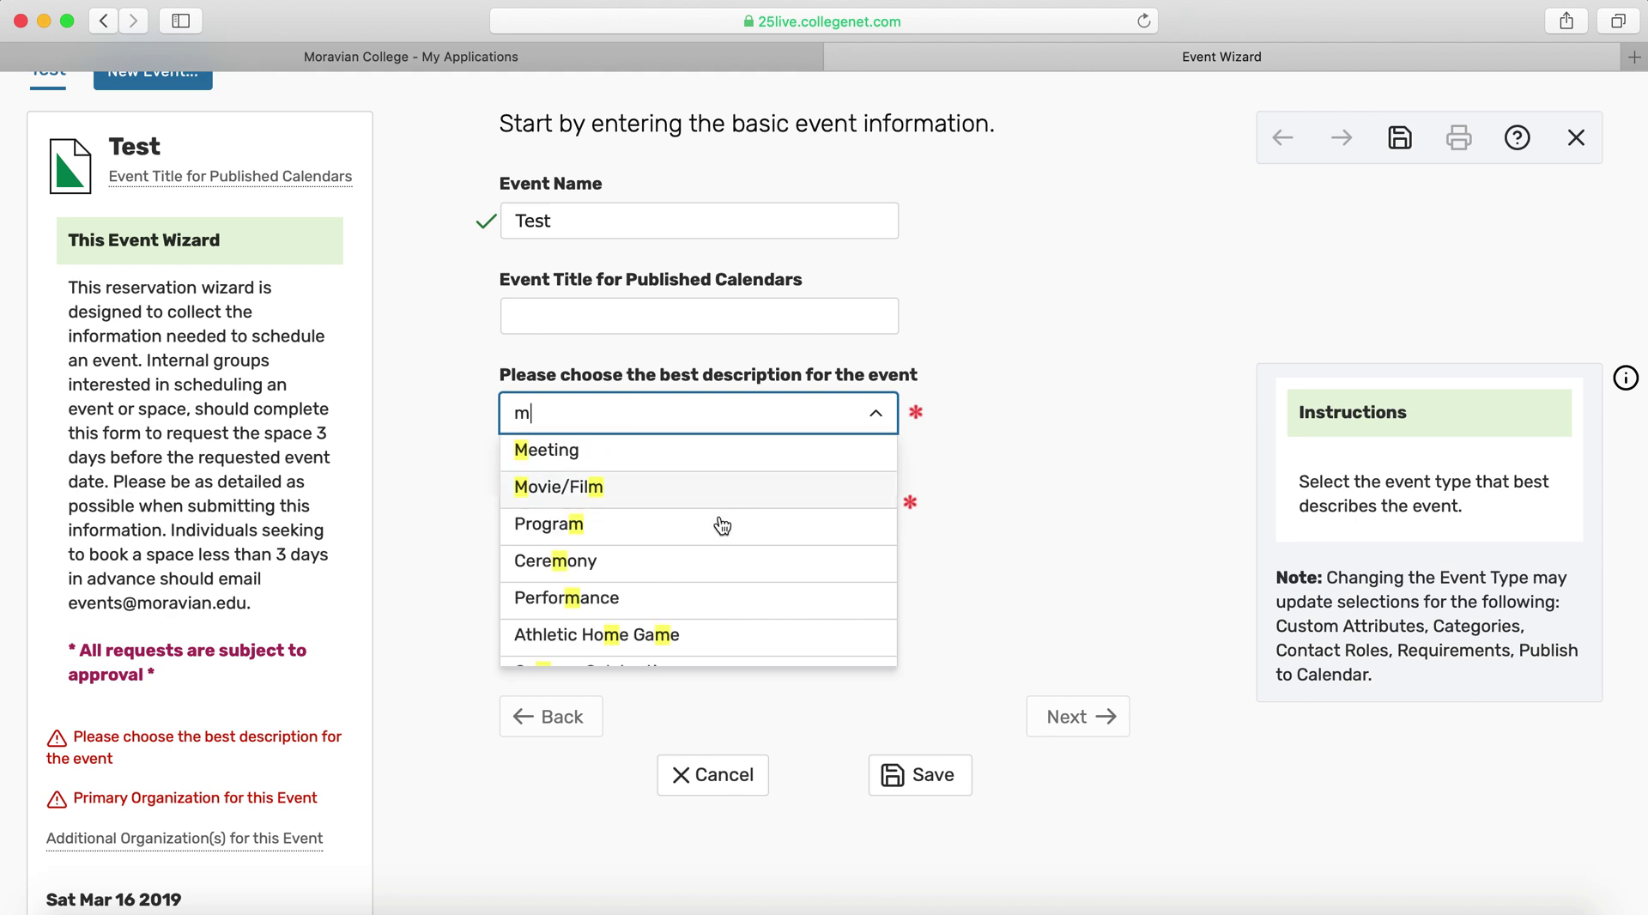
{"action": "left_click", "coordinate": [666, 487]}
{"action": "left_click", "coordinate": [699, 502]}
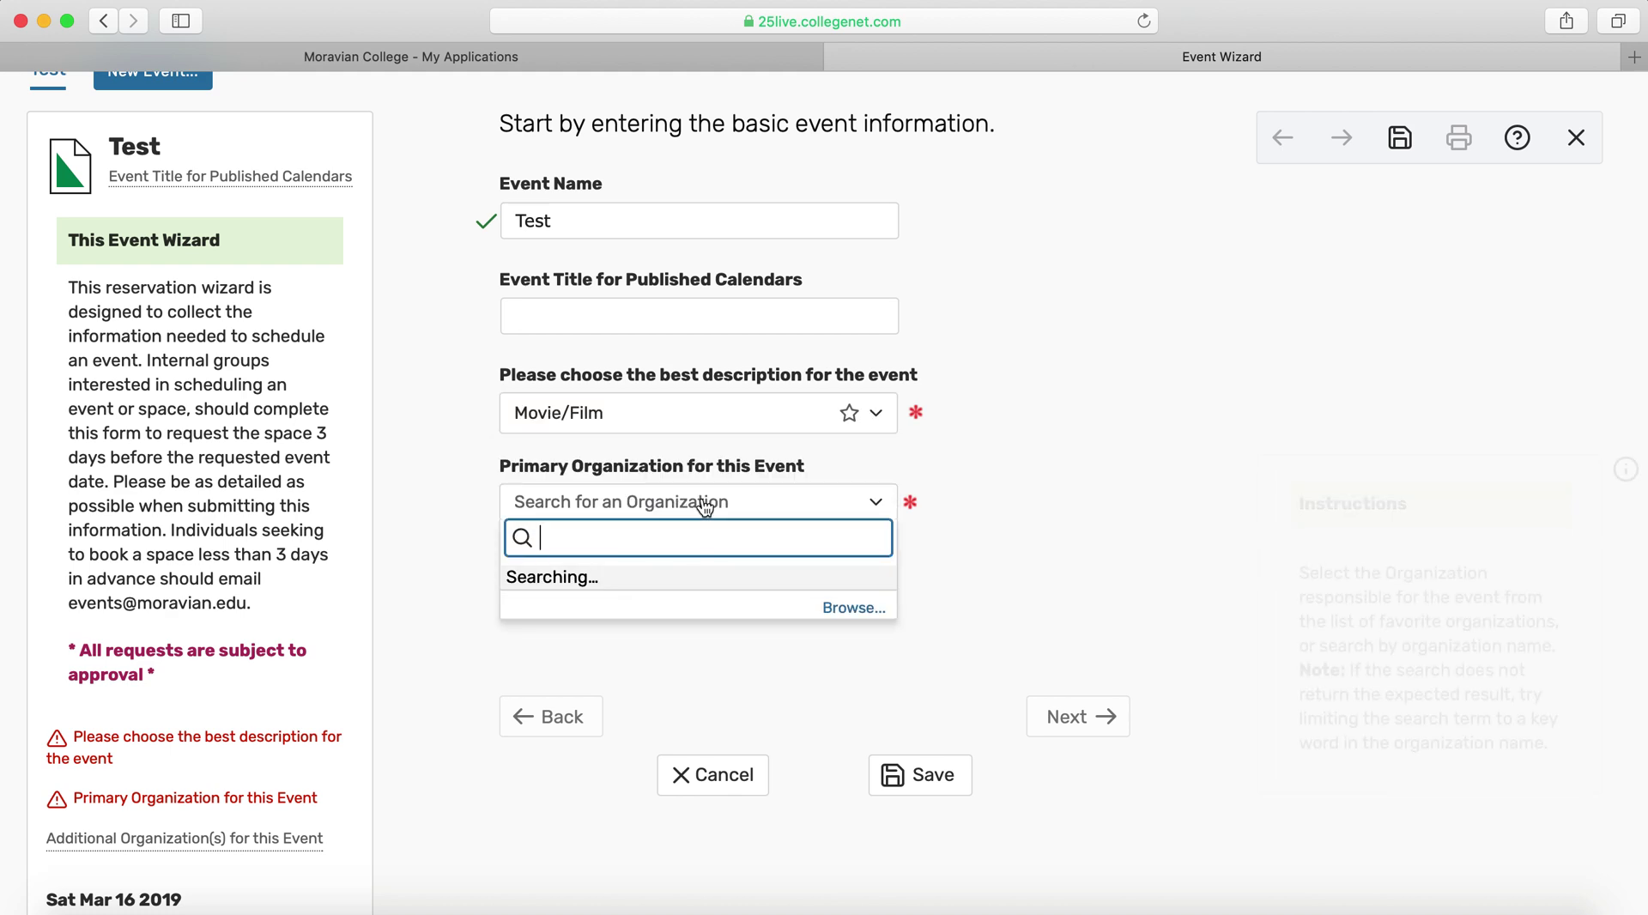
{"action": "left_click", "coordinate": [644, 576]}
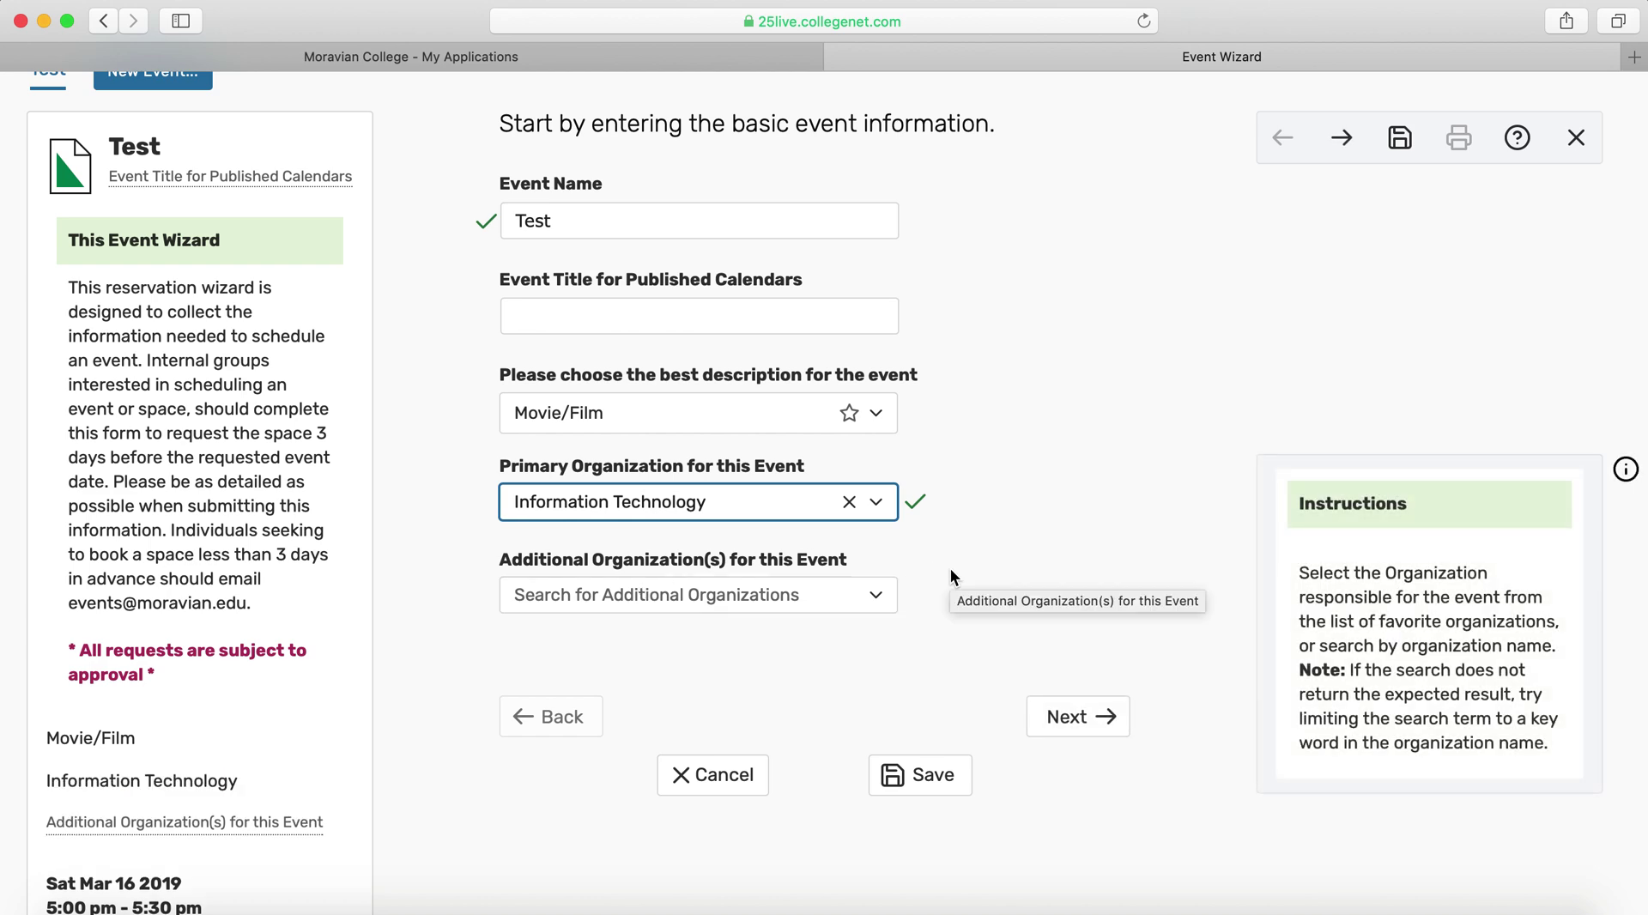
Review the name, published title and organization fields, then advance to the attendance step
{"action": "scroll", "coordinate": [950, 568], "scroll_direction": "up", "scroll_amount": 2}
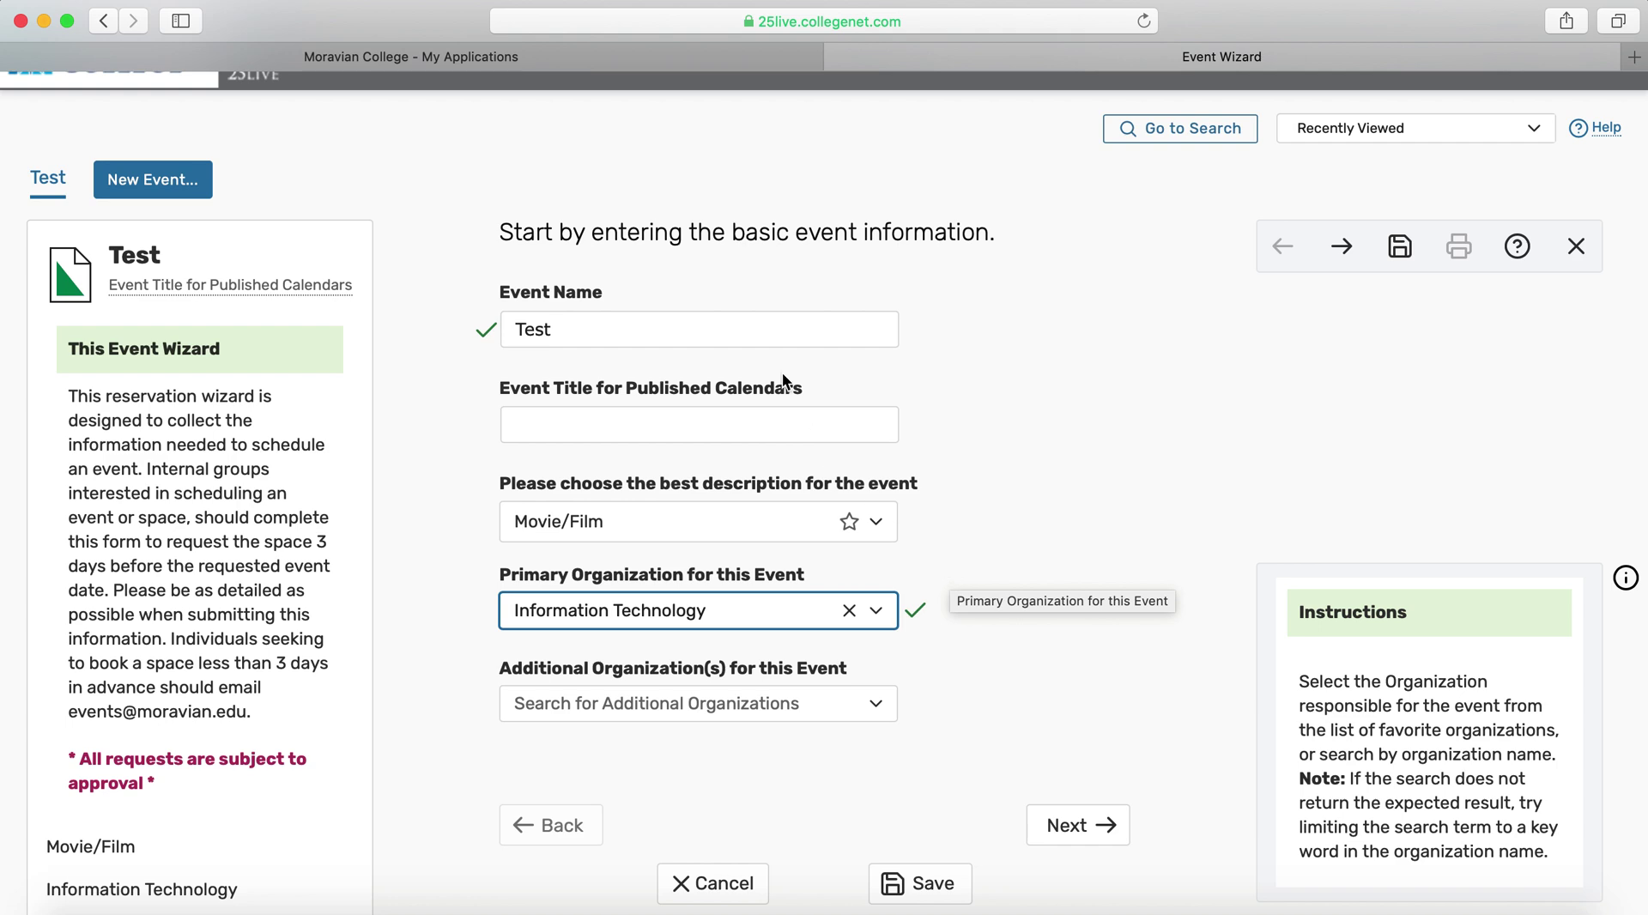
{"action": "left_click", "coordinate": [772, 329]}
{"action": "left_click", "coordinate": [703, 431]}
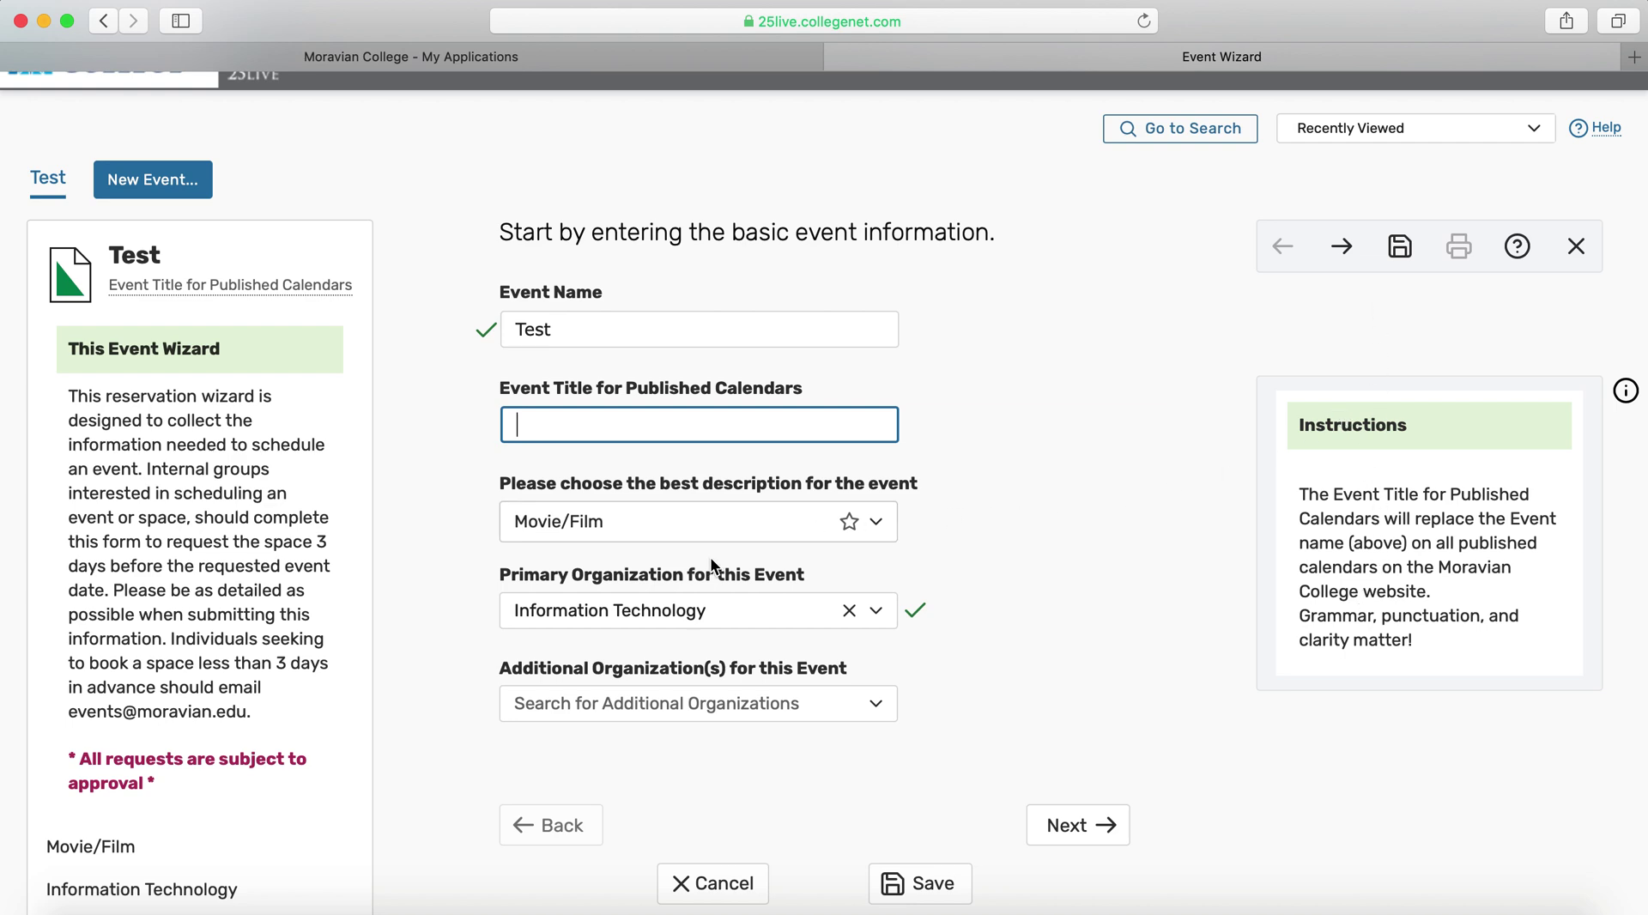
{"action": "left_click", "coordinate": [741, 614]}
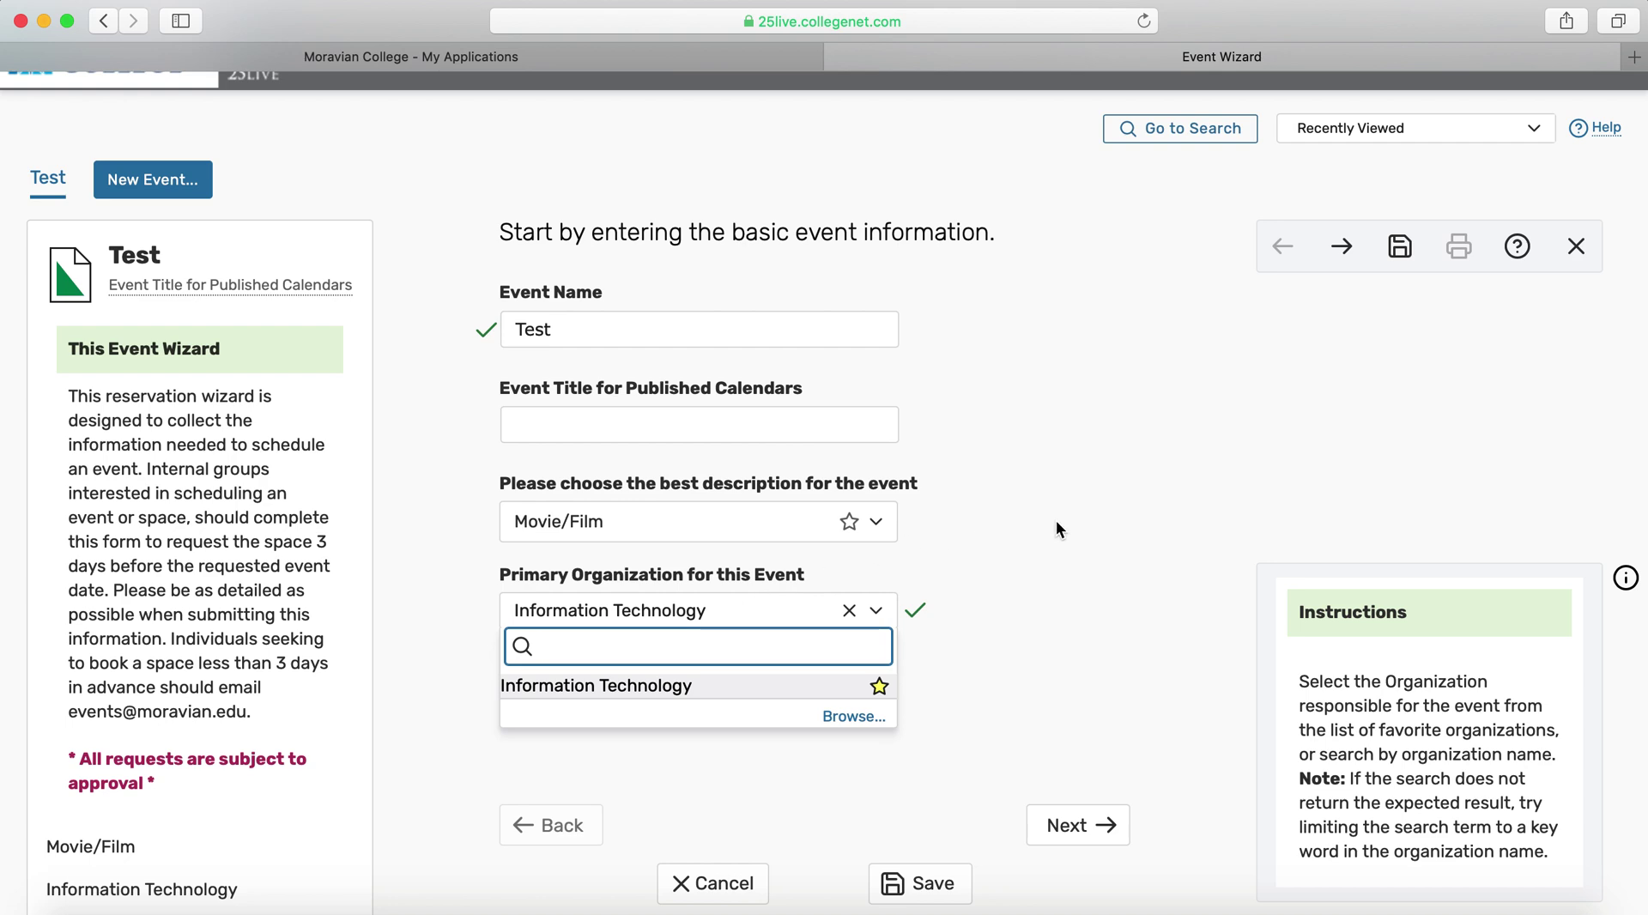
{"action": "scroll", "coordinate": [1055, 520], "scroll_direction": "down", "scroll_amount": 3}
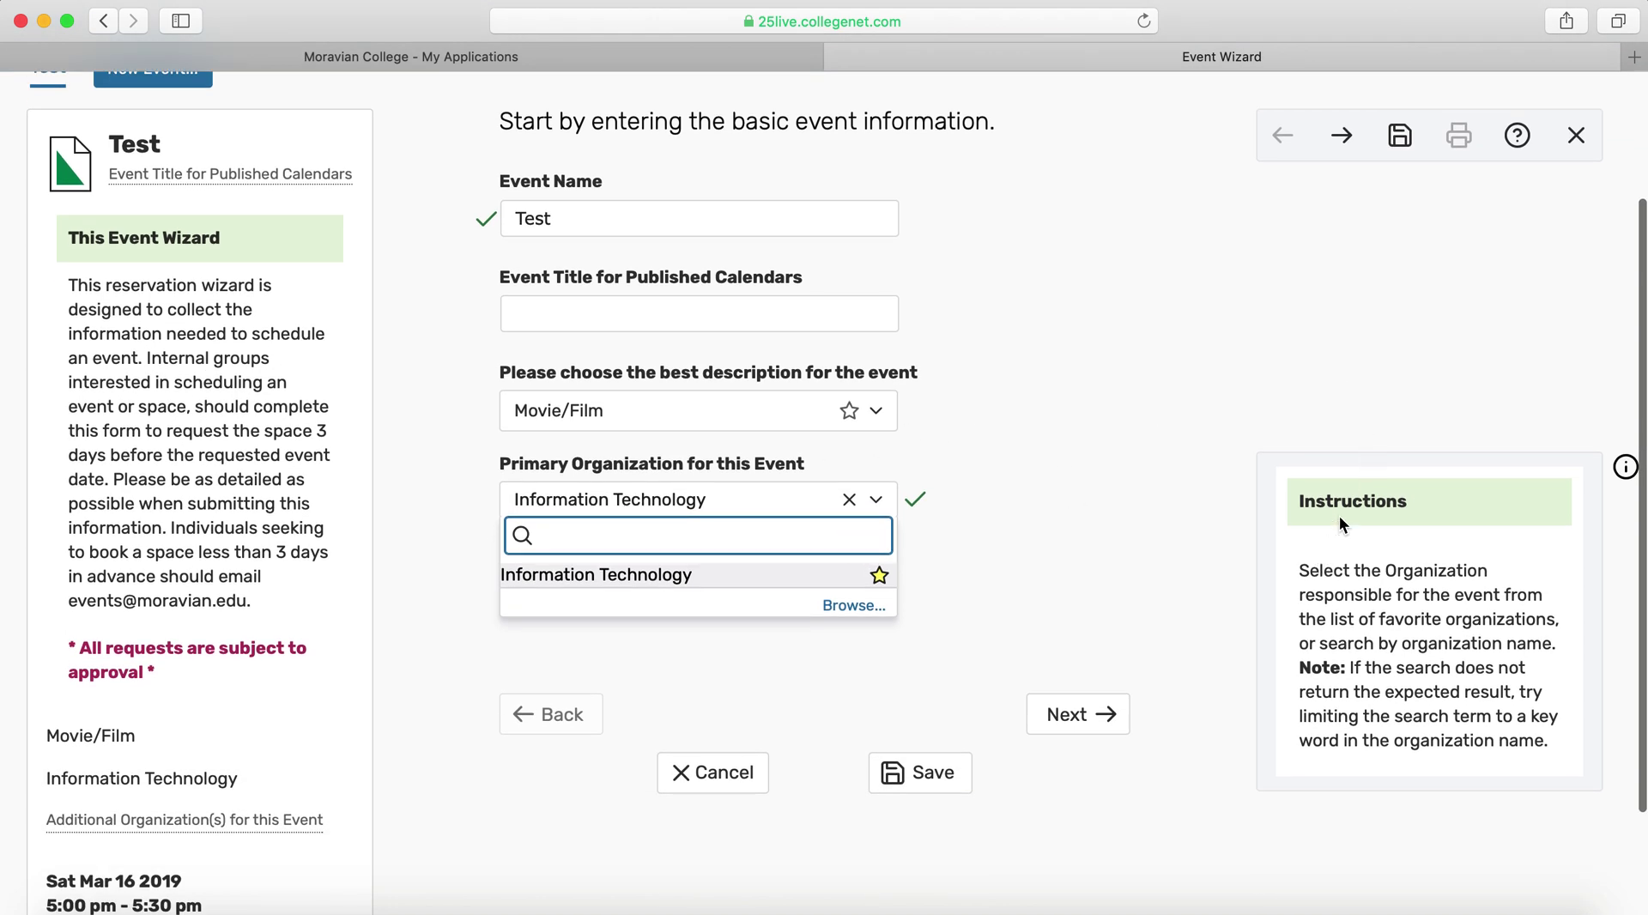
{"action": "left_click", "coordinate": [1068, 719]}
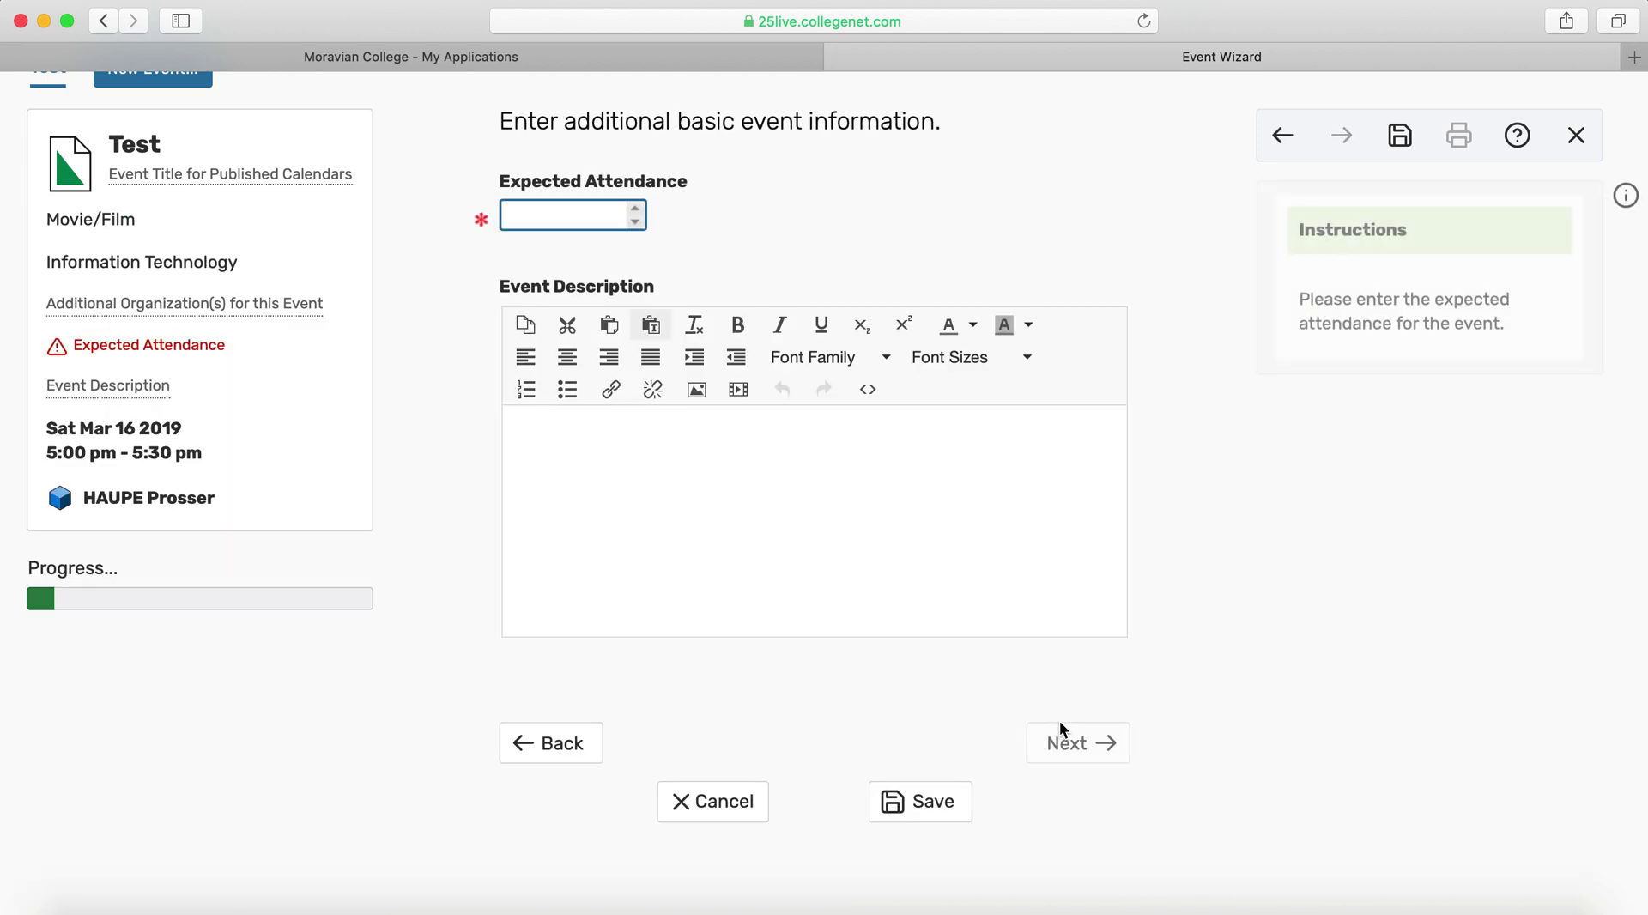
Enter 10 expected attendees and mark the event as occurring only once
{"action": "type", "text": "10"}
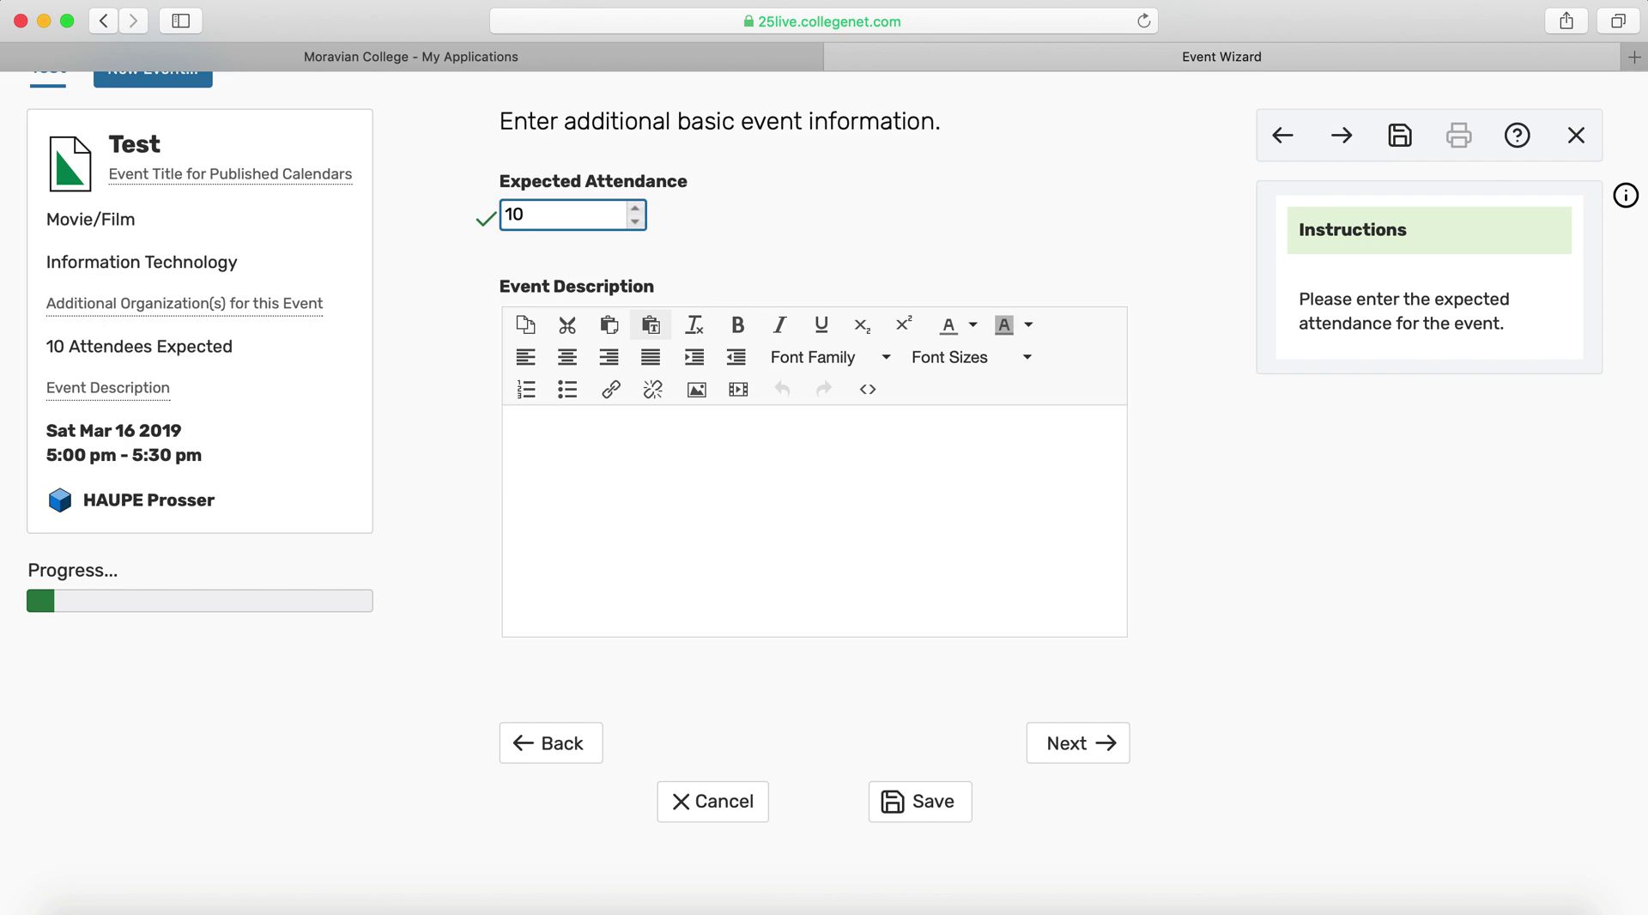
{"action": "left_click", "coordinate": [1073, 745]}
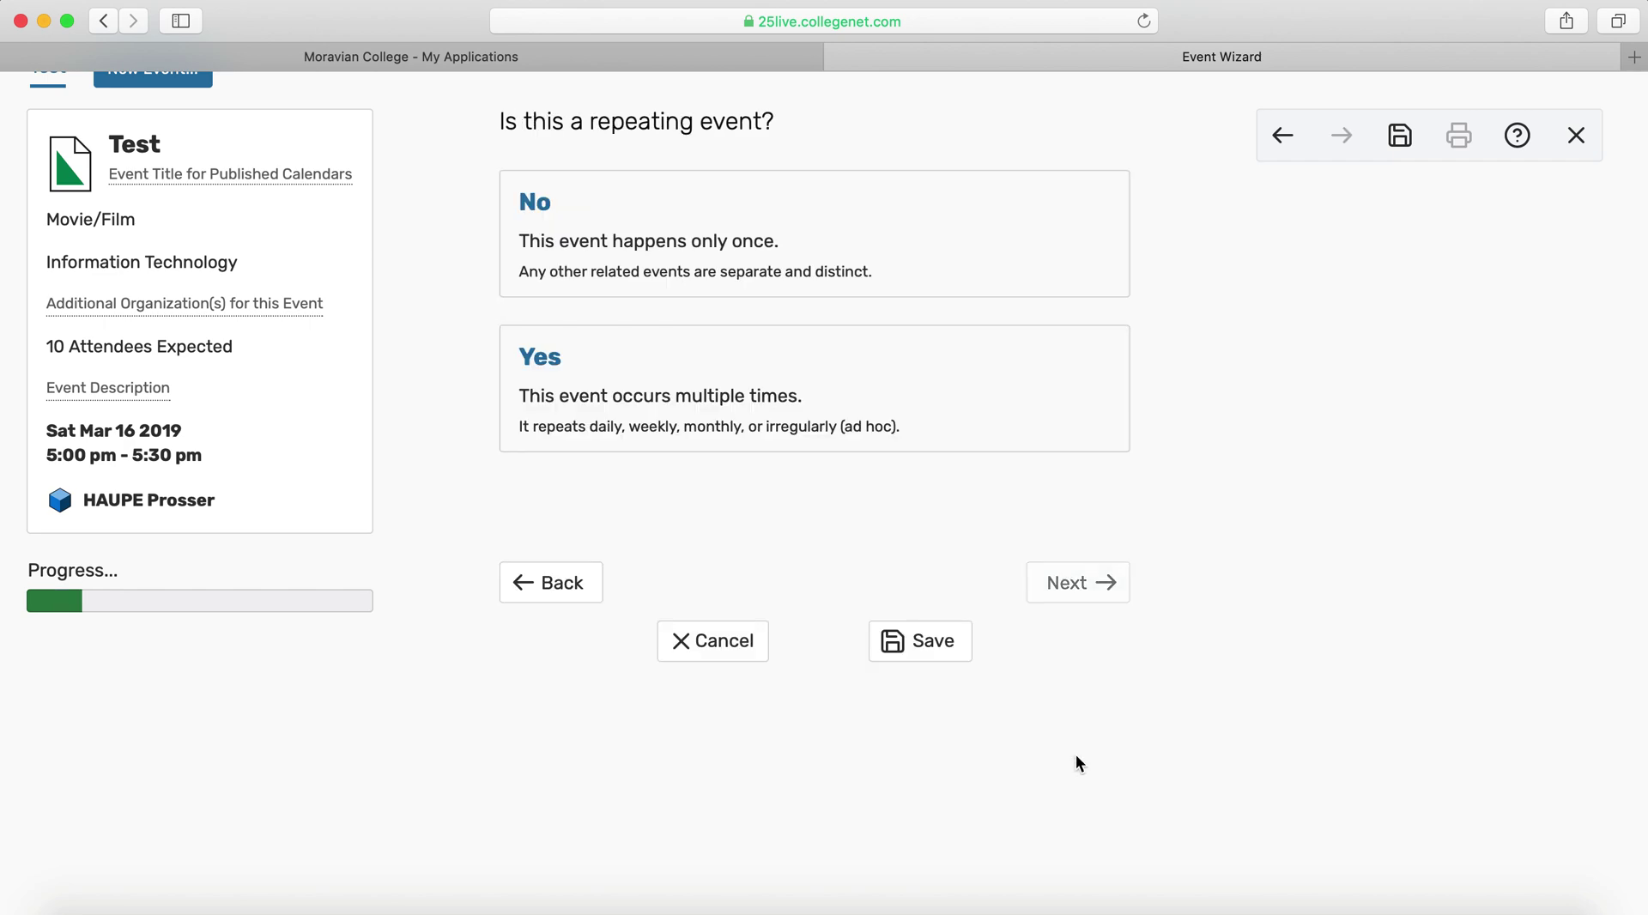
{"action": "scroll", "coordinate": [978, 412], "scroll_direction": "up", "scroll_amount": 2}
{"action": "left_click", "coordinate": [920, 404]}
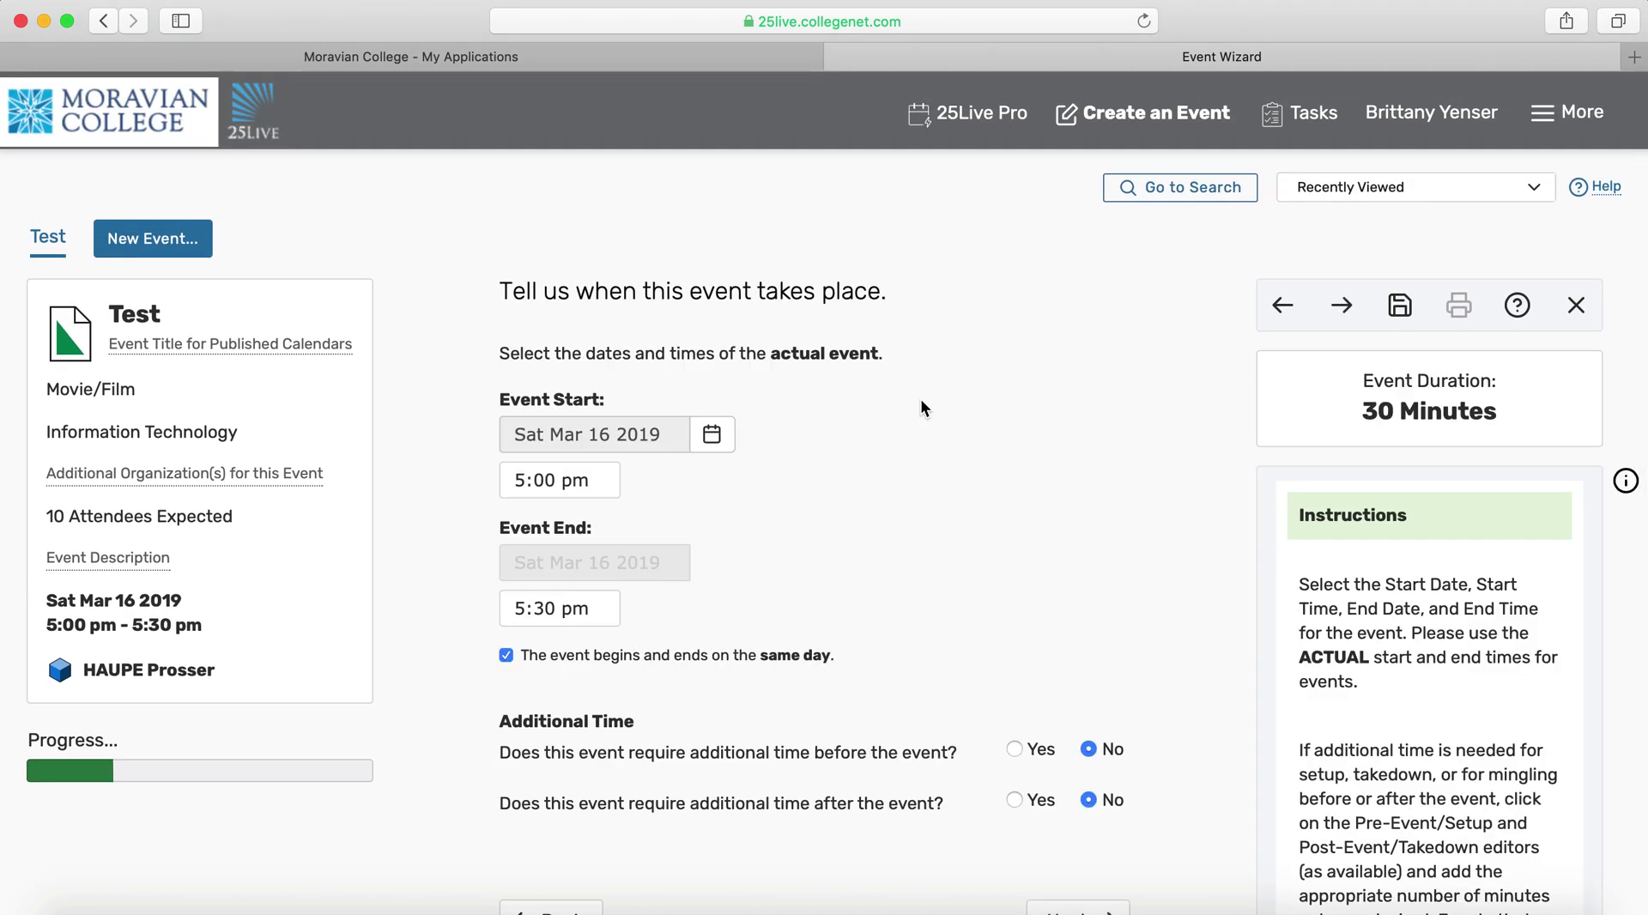
Set the event end time to 6:30 pm for a 1 hour 30 minute duration
{"action": "scroll", "coordinate": [920, 407], "scroll_direction": "down", "scroll_amount": 4}
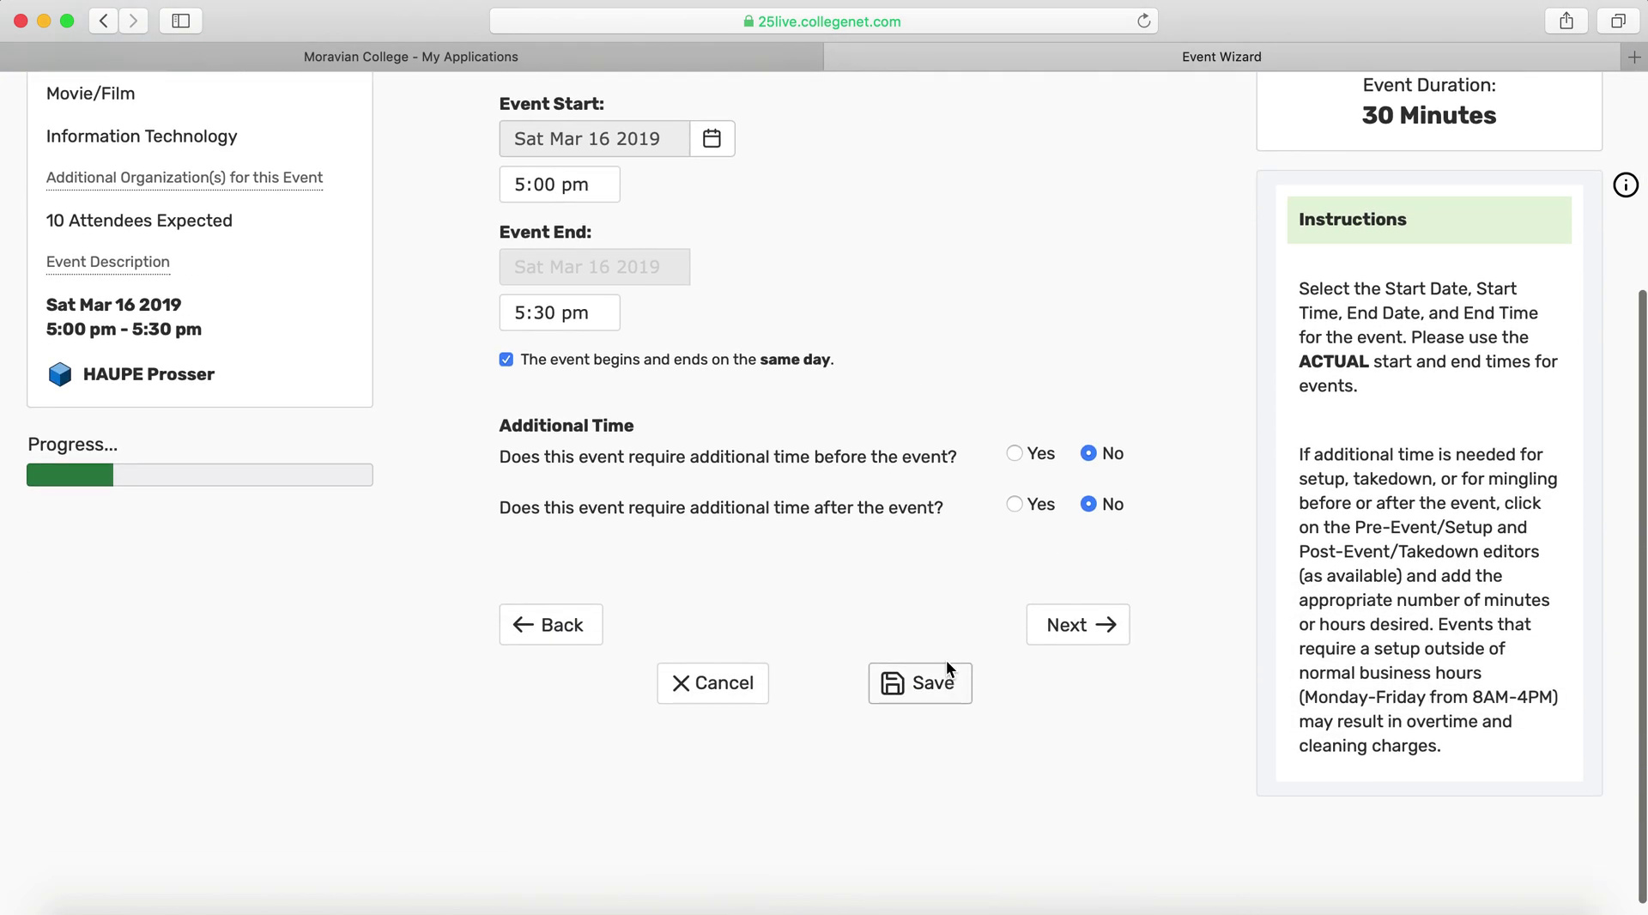
{"action": "scroll", "coordinate": [1044, 382], "scroll_direction": "up", "scroll_amount": 3}
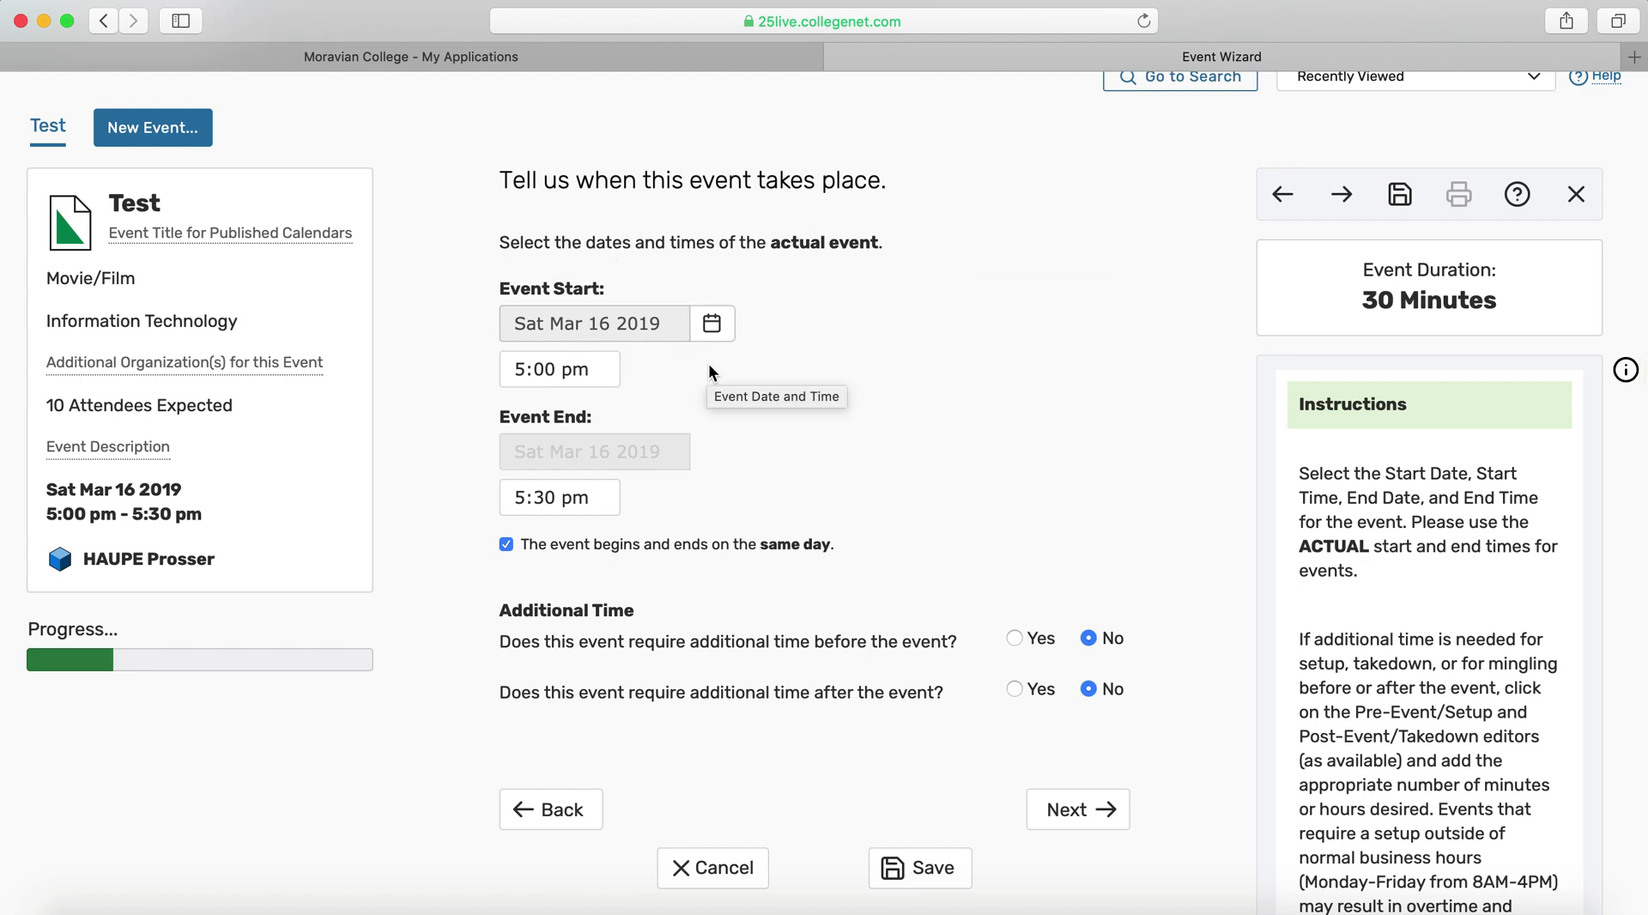
{"action": "scroll", "coordinate": [1037, 232], "scroll_direction": "down", "scroll_amount": 2}
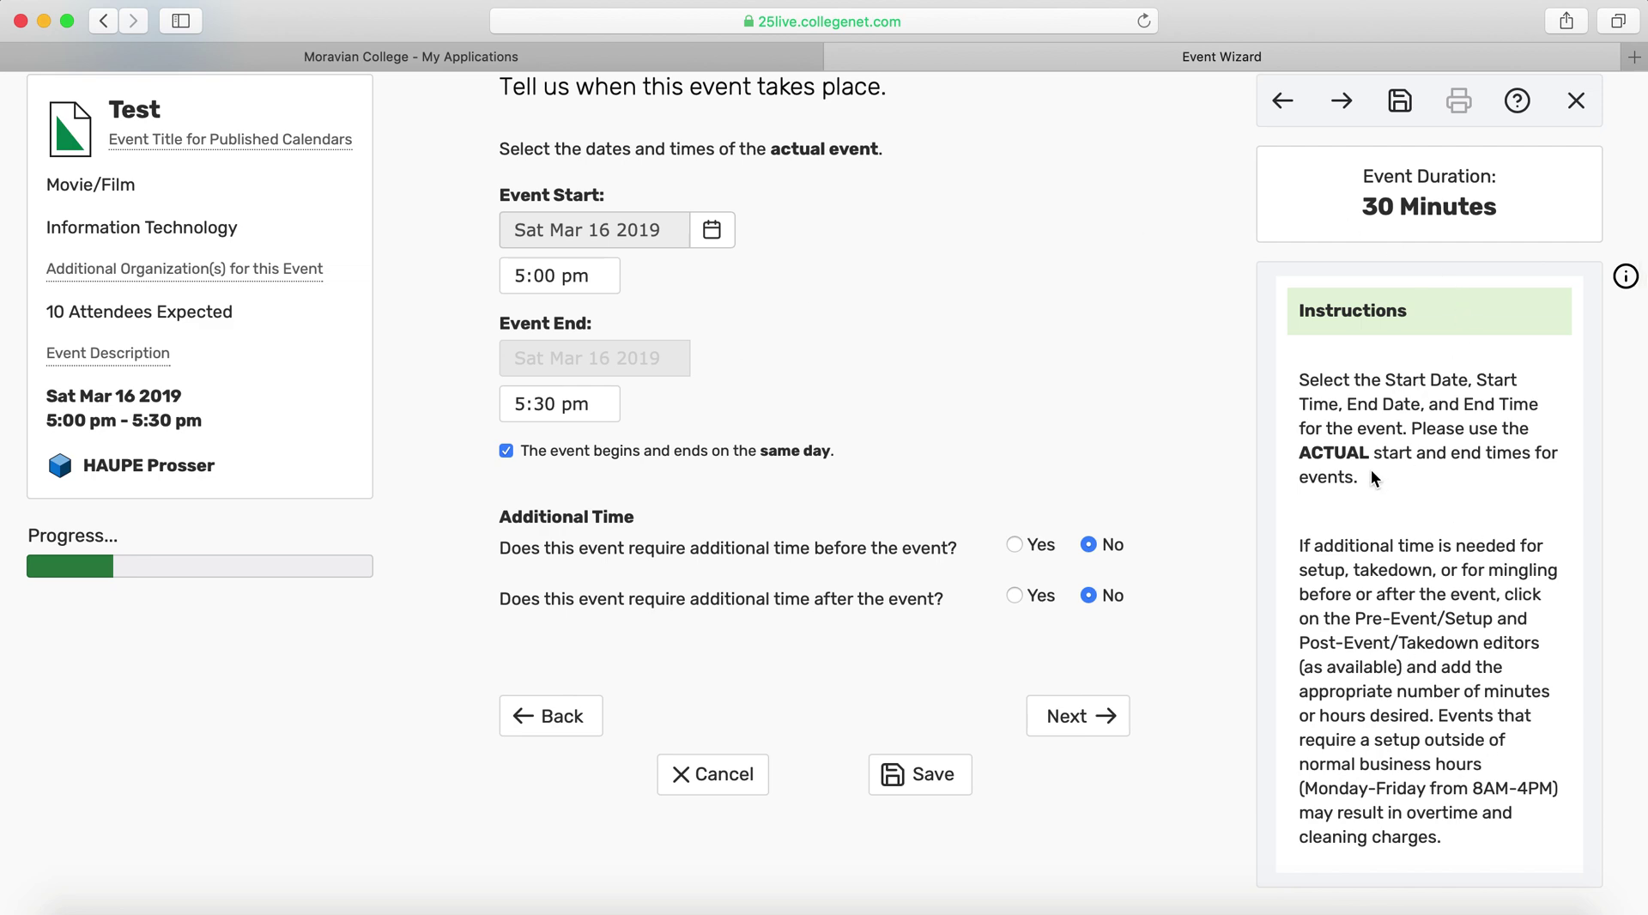
{"action": "left_click_drag", "start_coordinate": [1372, 477], "coordinate": [1414, 429]}
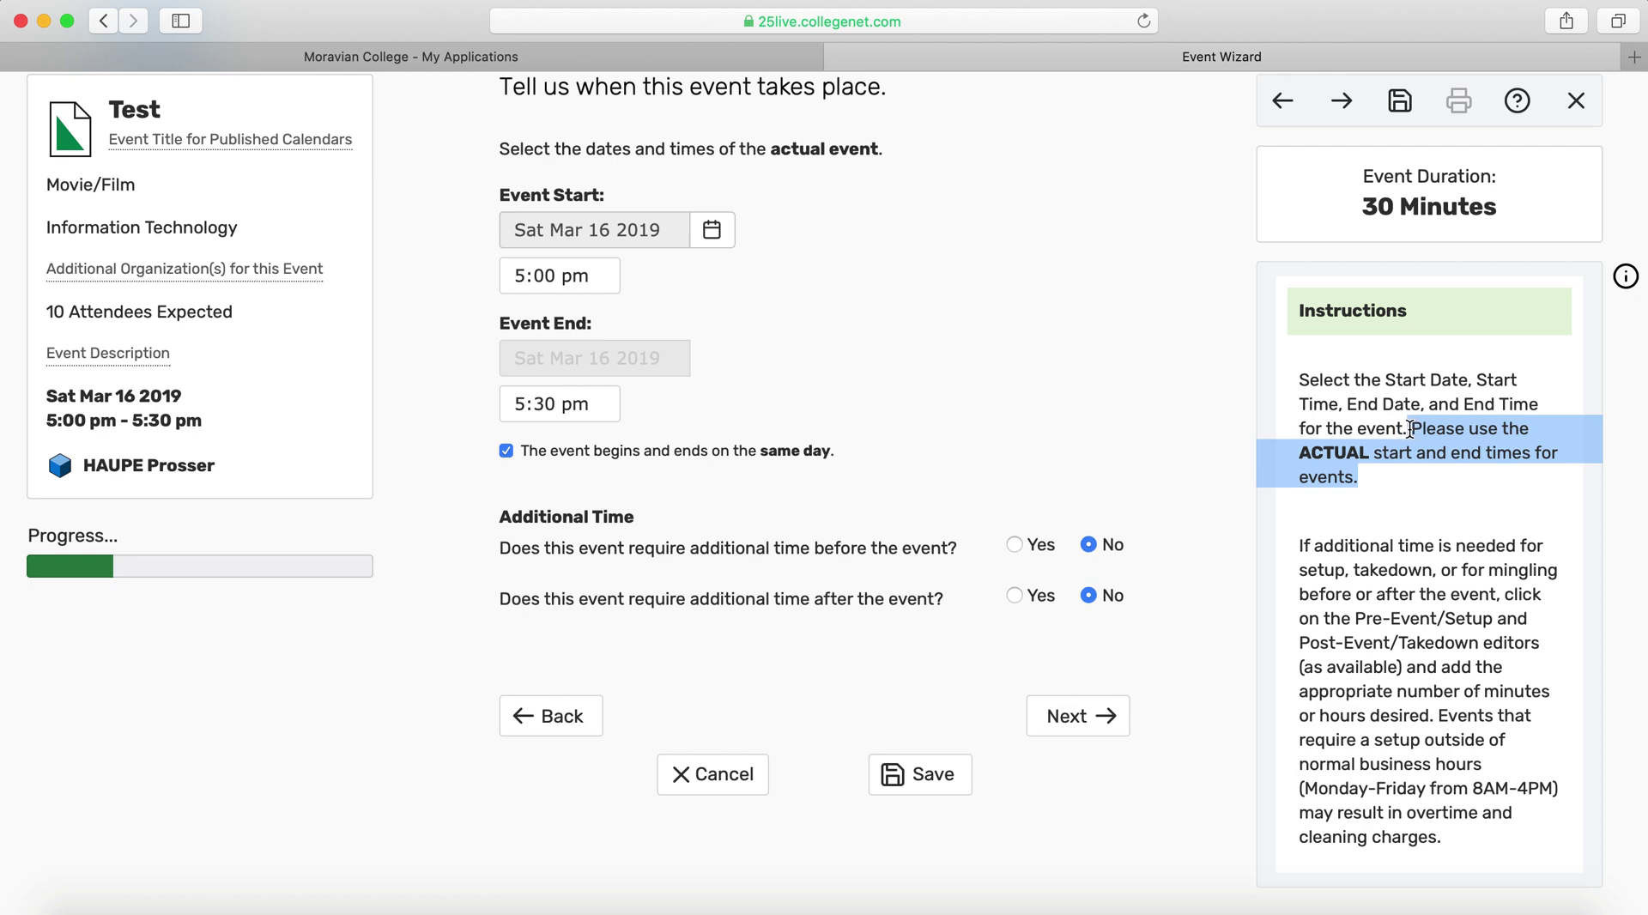
{"action": "scroll", "coordinate": [1152, 415], "scroll_direction": "up", "scroll_amount": 3}
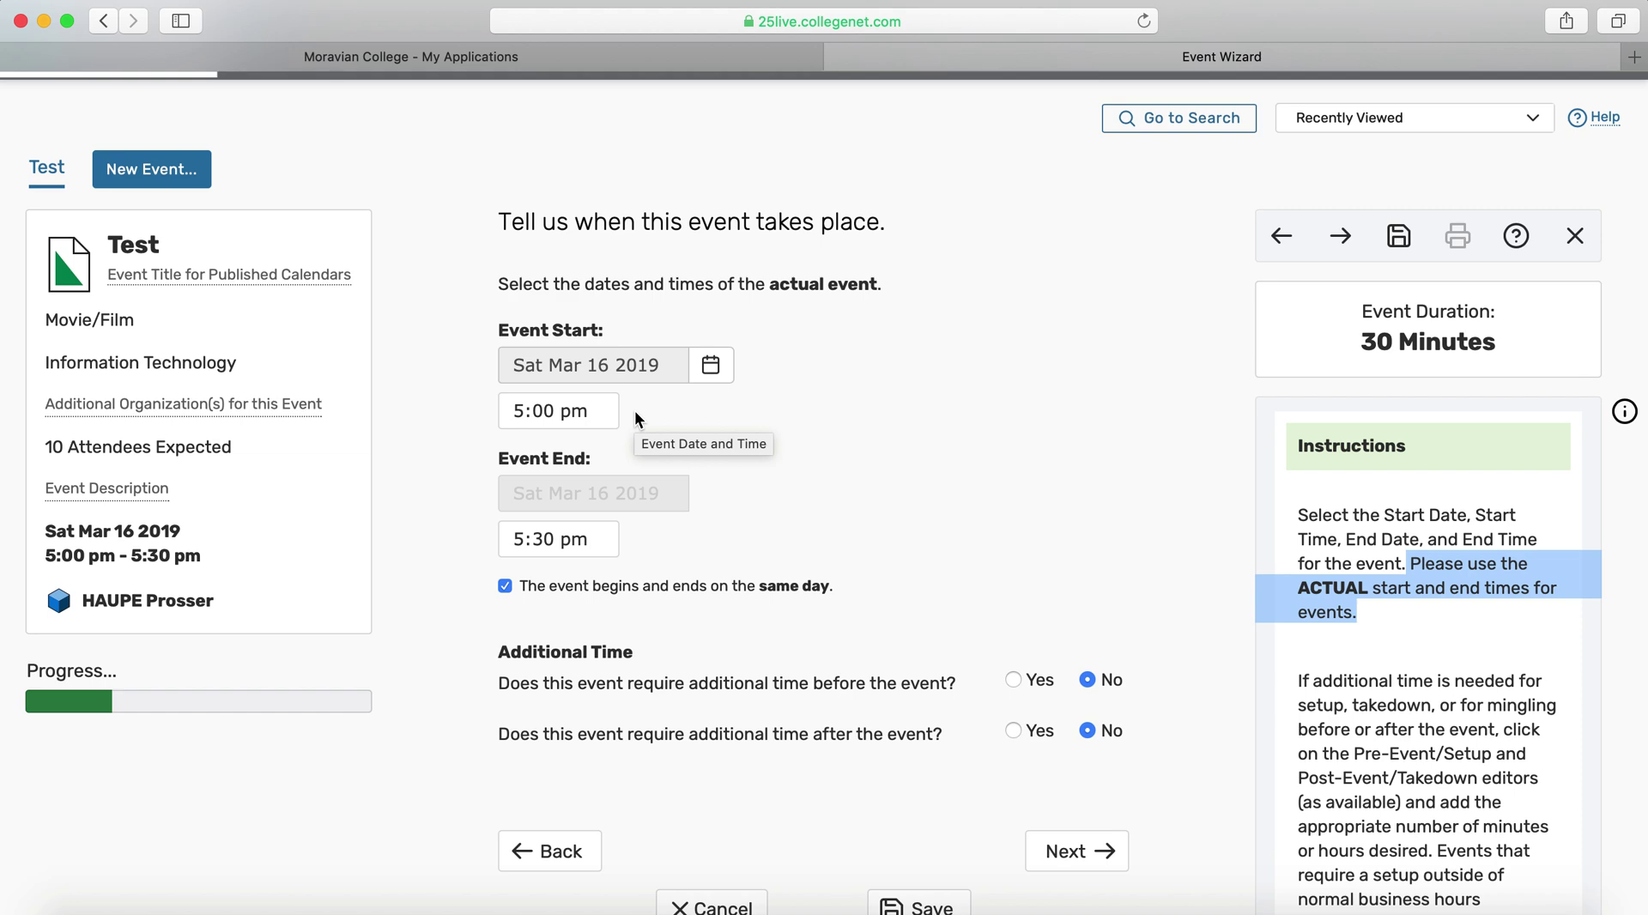
{"action": "scroll", "coordinate": [636, 418], "scroll_direction": "down", "scroll_amount": 2}
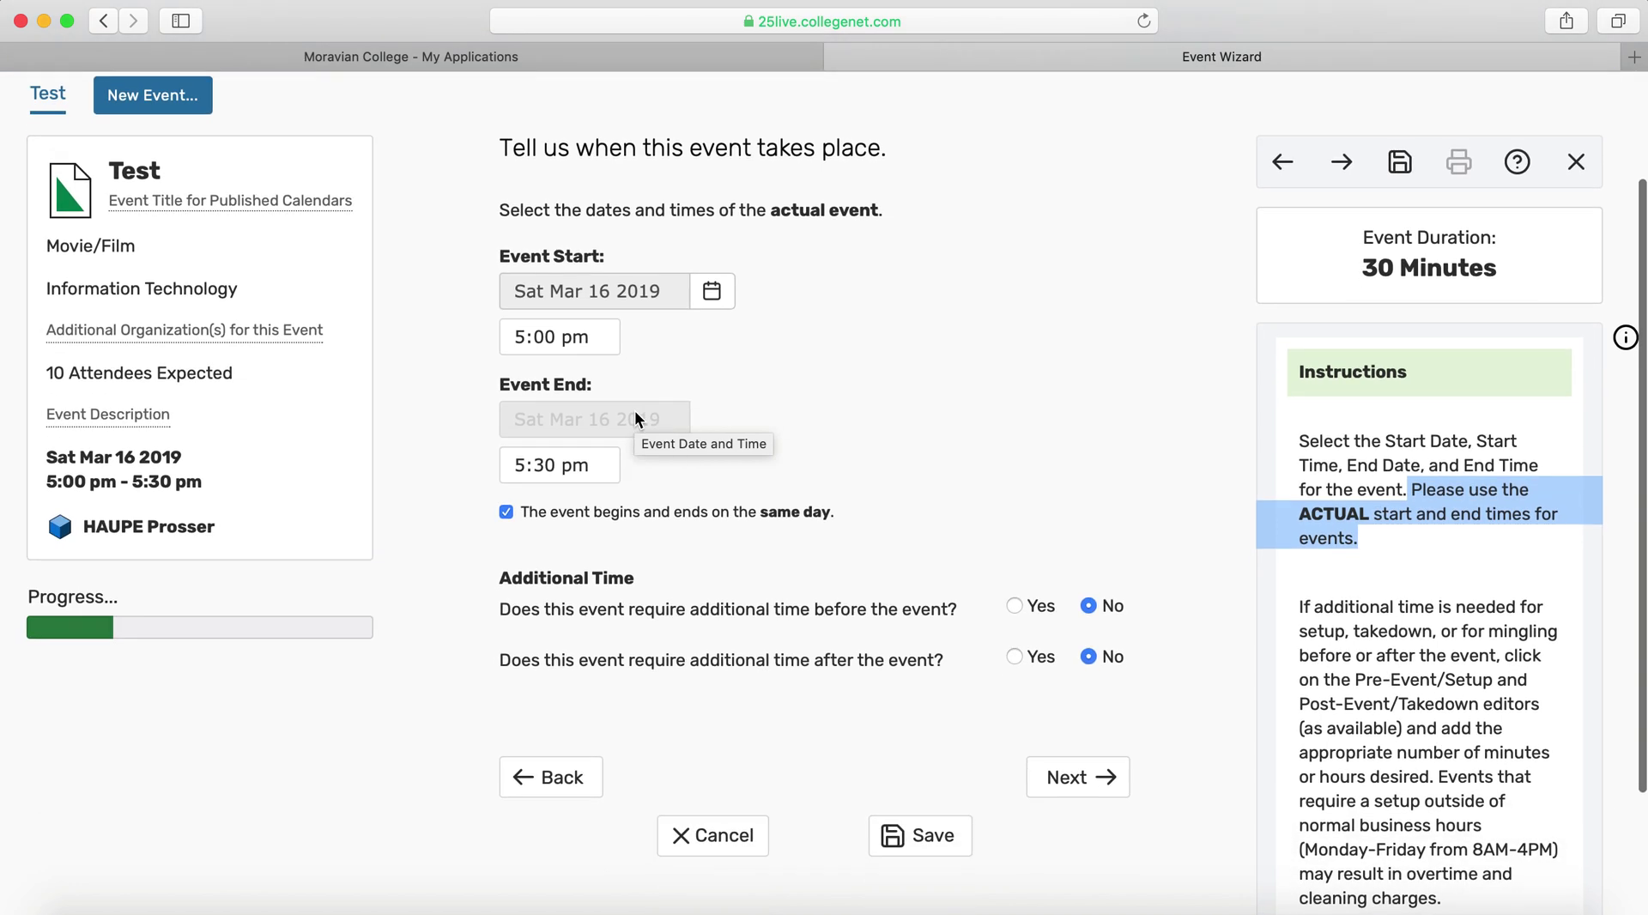
{"action": "left_click", "coordinate": [594, 466]}
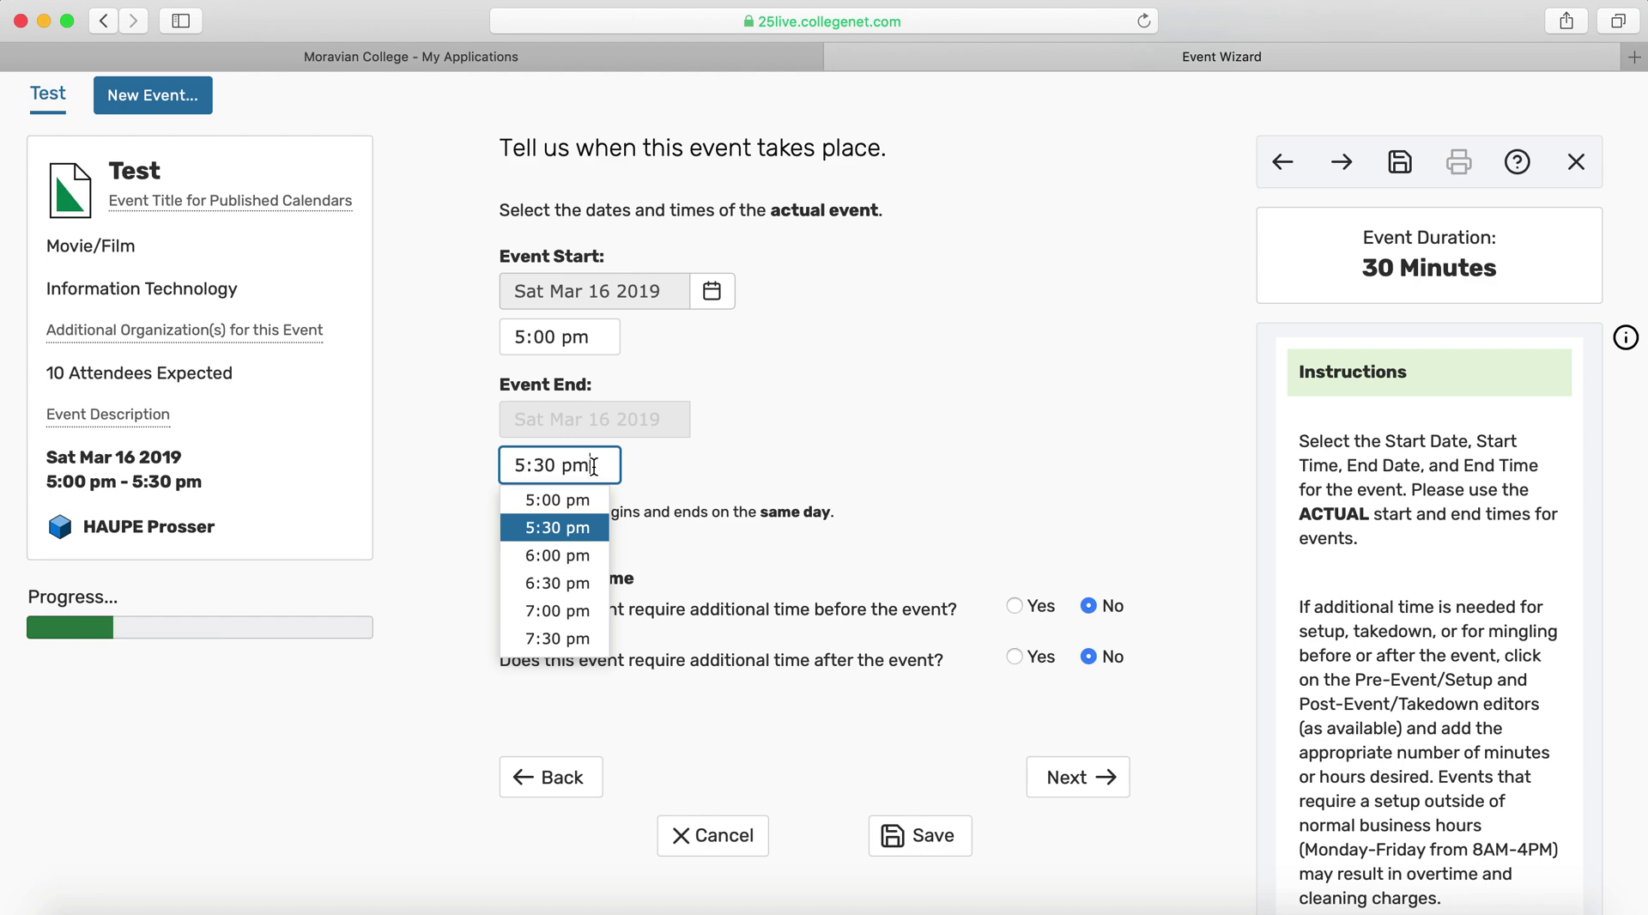
{"action": "left_click", "coordinate": [562, 585]}
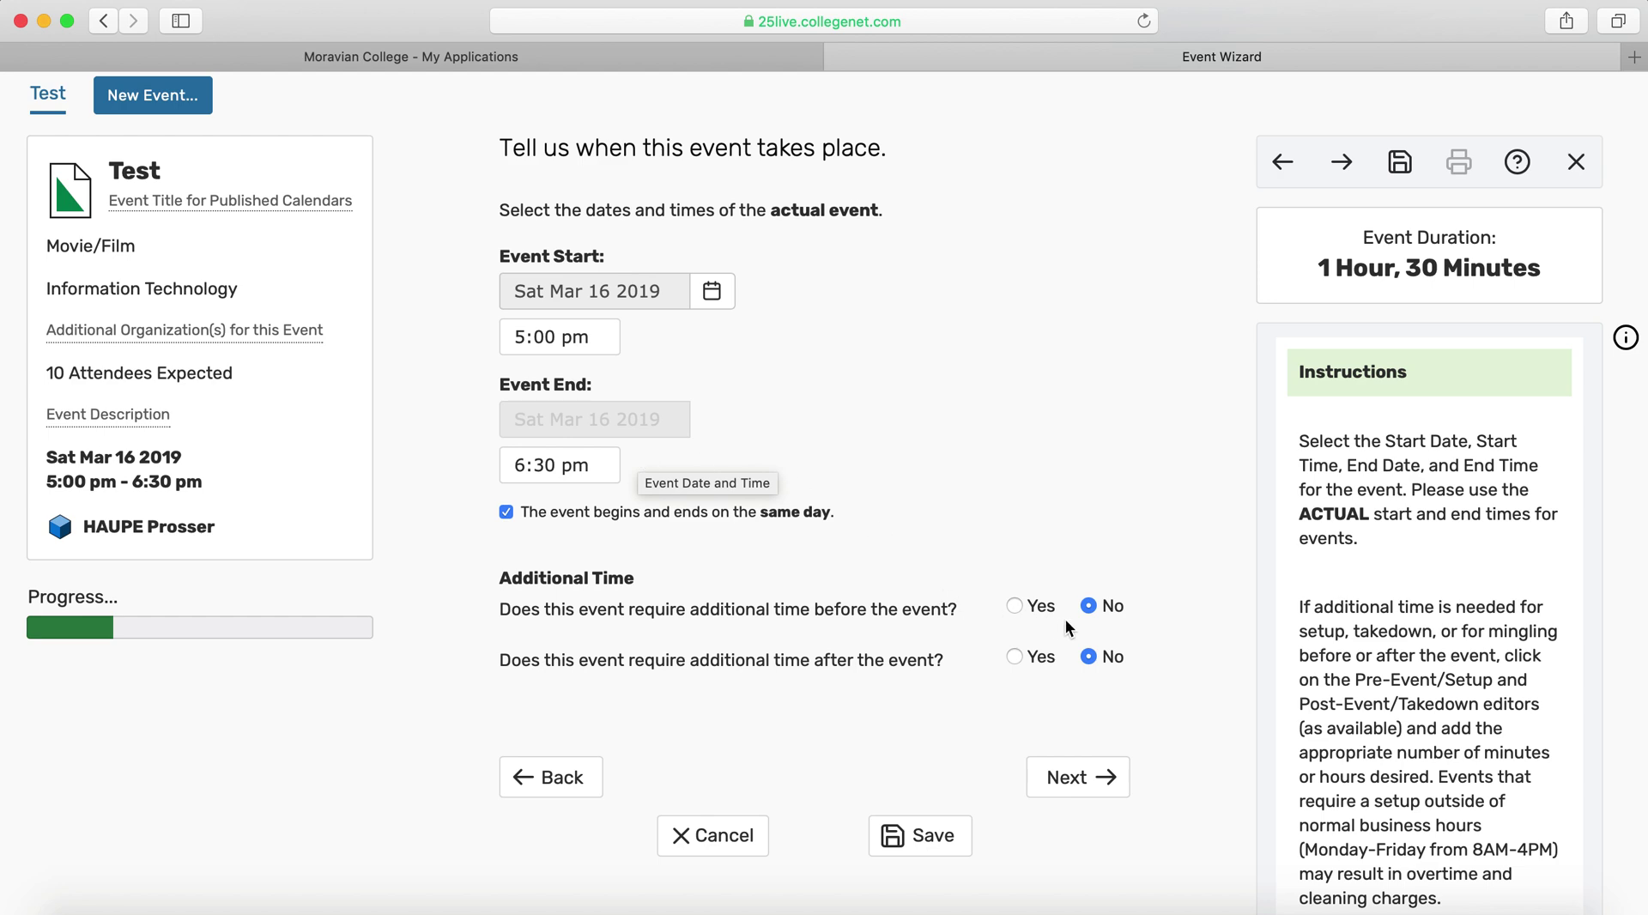
Enable additional time before the event and raise setup minutes to 30
{"action": "left_click", "coordinate": [1015, 606]}
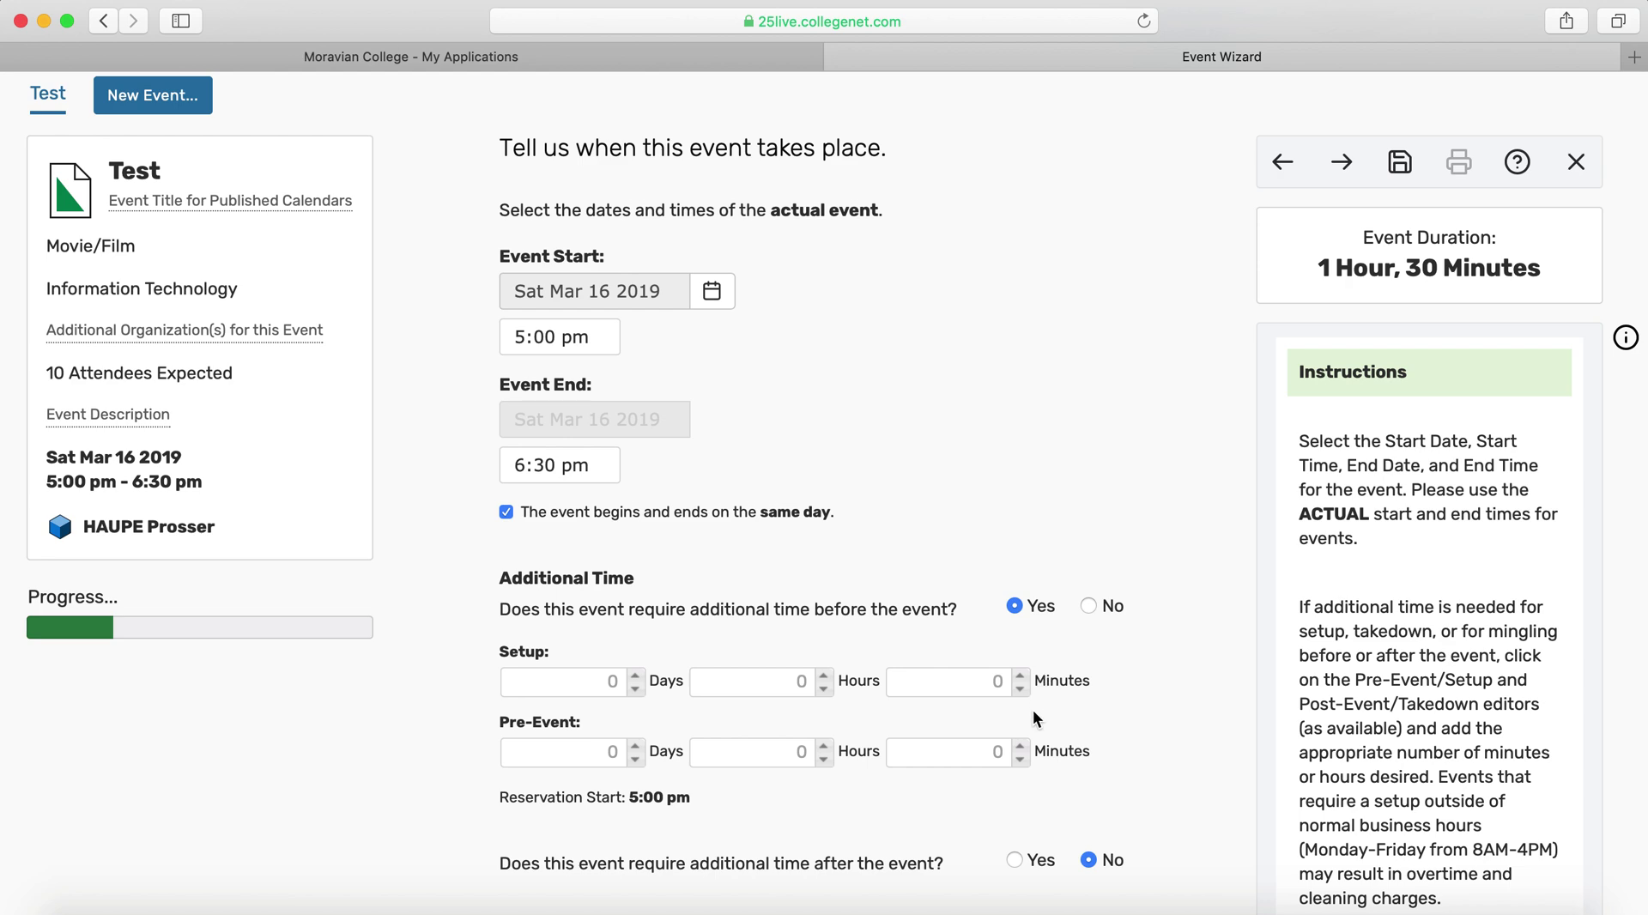
{"action": "scroll", "coordinate": [1013, 772], "scroll_direction": "down", "scroll_amount": 2}
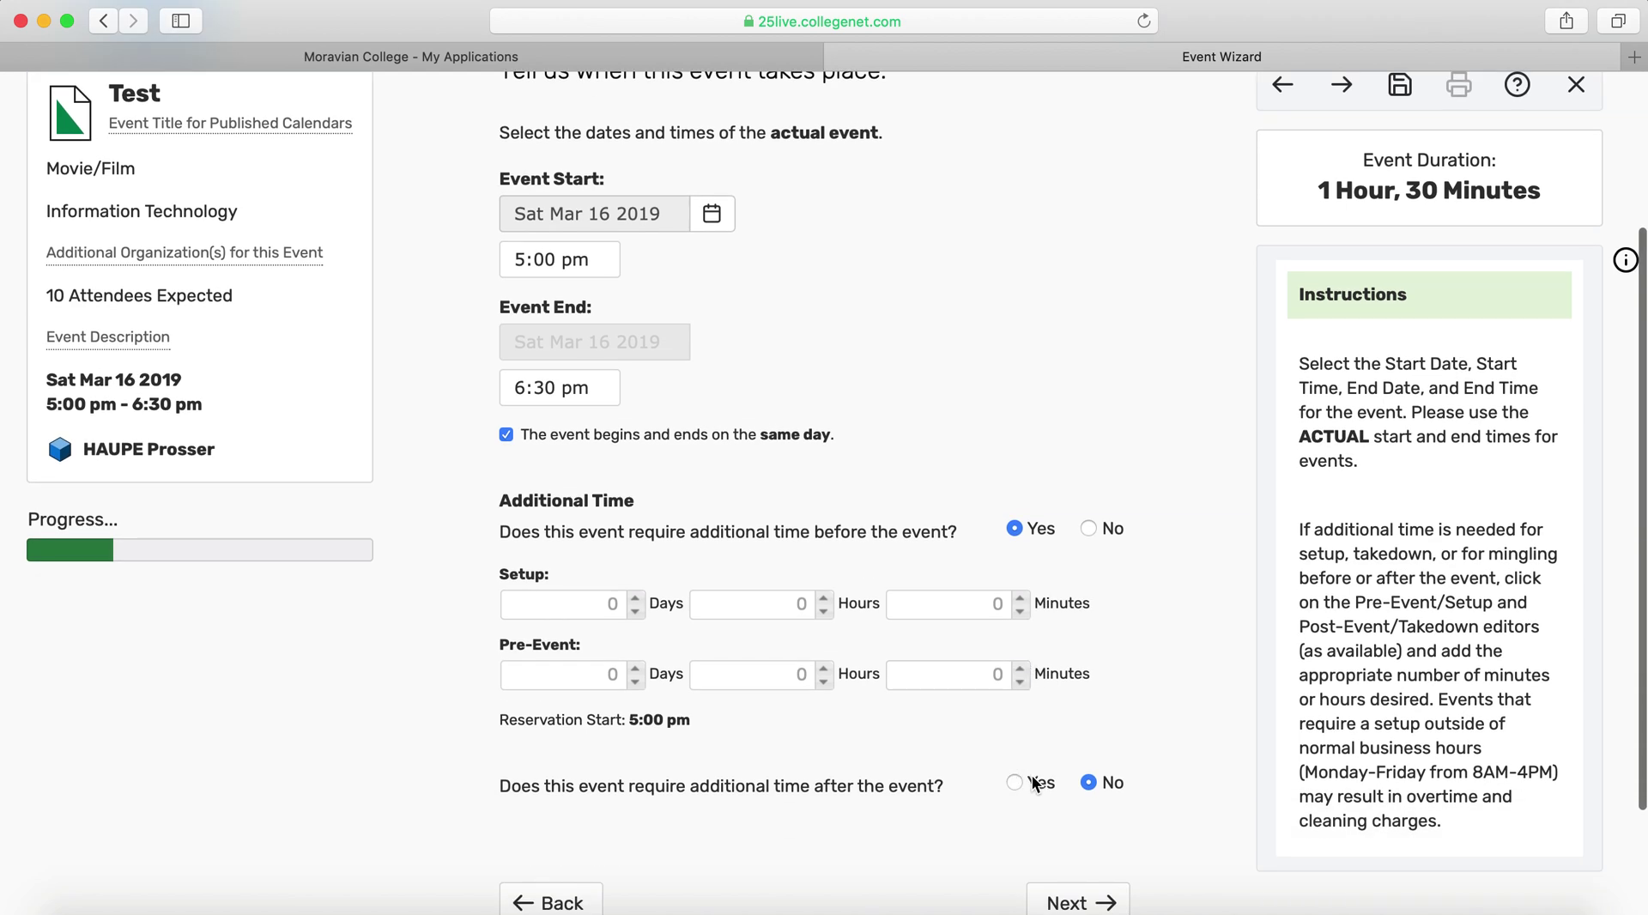
{"action": "left_click", "coordinate": [1021, 598]}
{"action": "left_click", "coordinate": [1020, 598]}
{"action": "left_click", "coordinate": [1020, 598]}
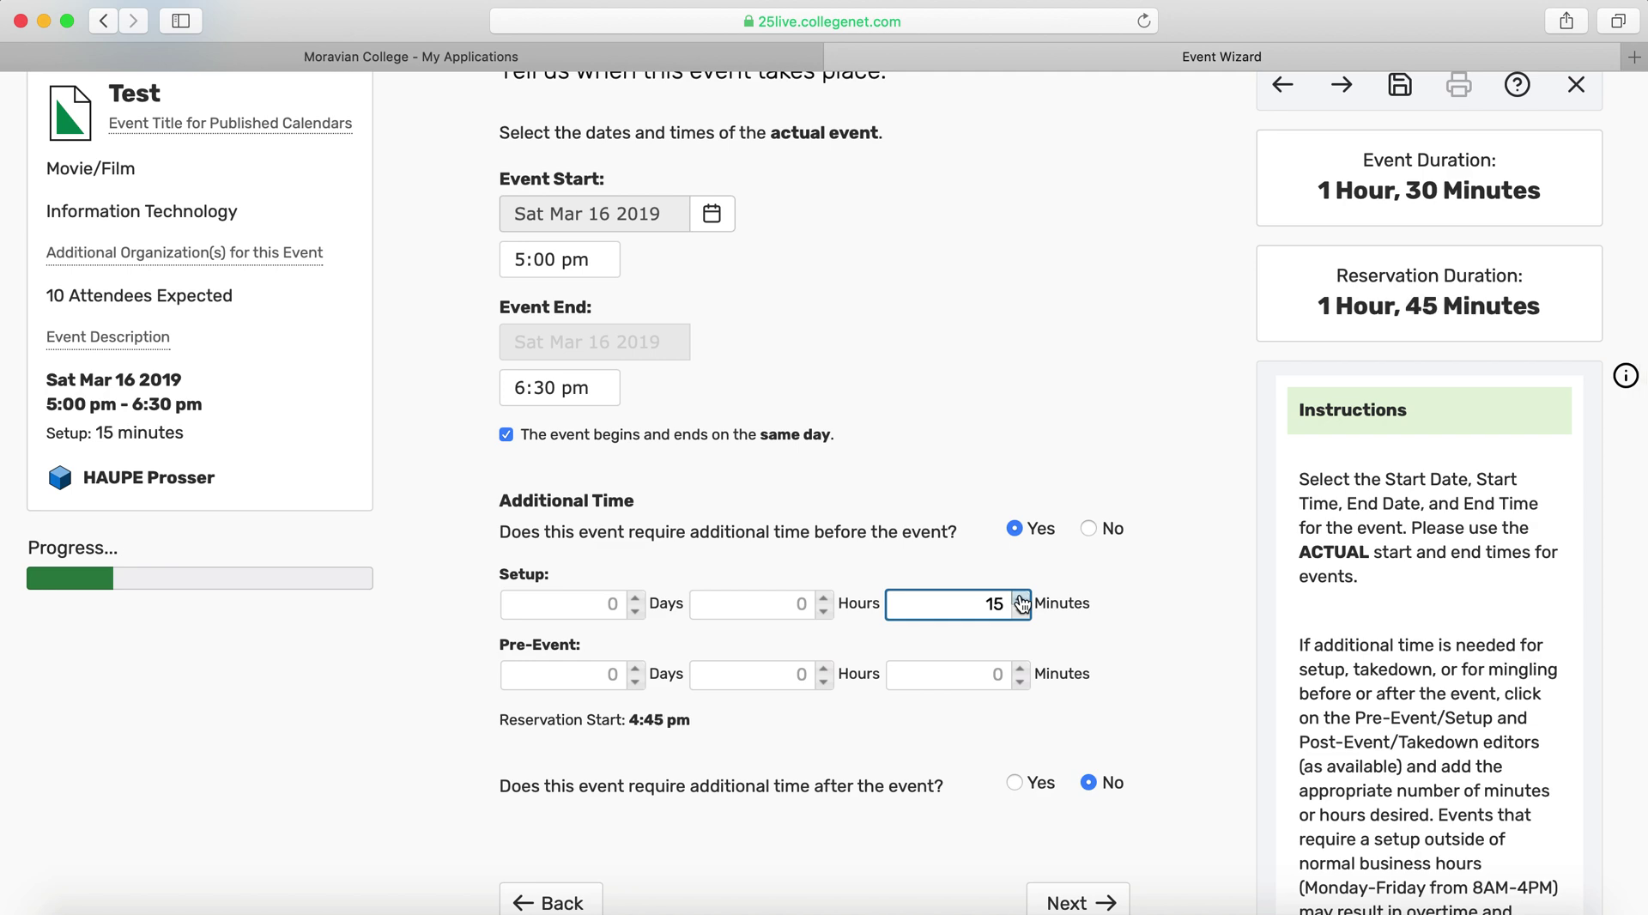
{"action": "scroll", "coordinate": [1211, 395], "scroll_direction": "up", "scroll_amount": 3}
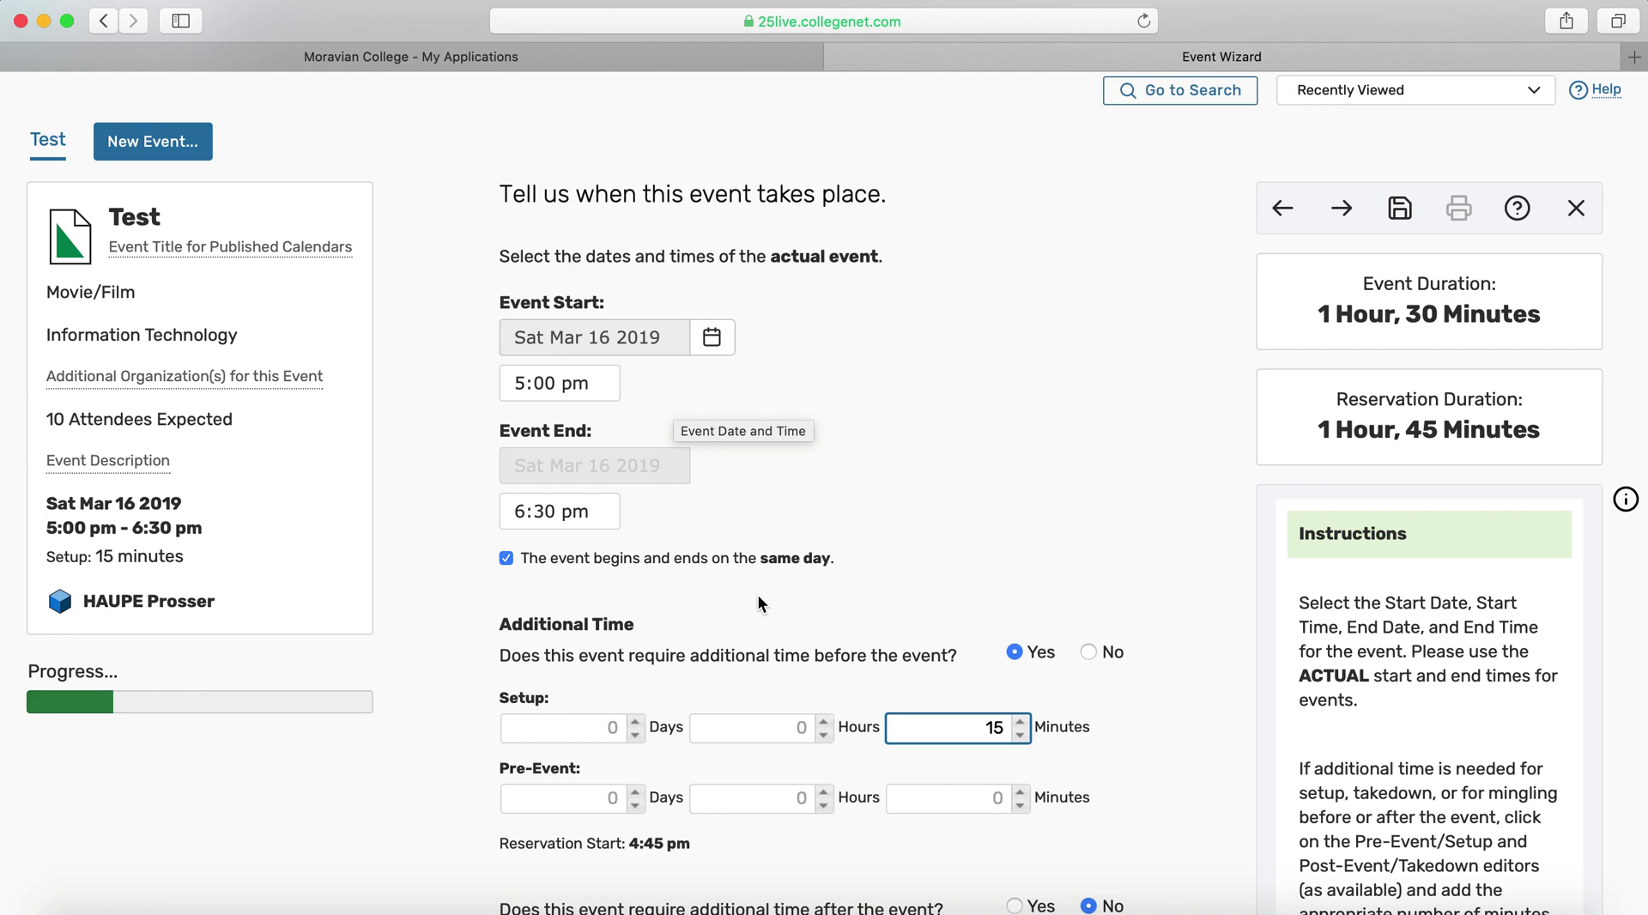
{"action": "left_click", "coordinate": [1020, 722]}
{"action": "left_click", "coordinate": [1020, 721]}
{"action": "left_click", "coordinate": [1020, 722]}
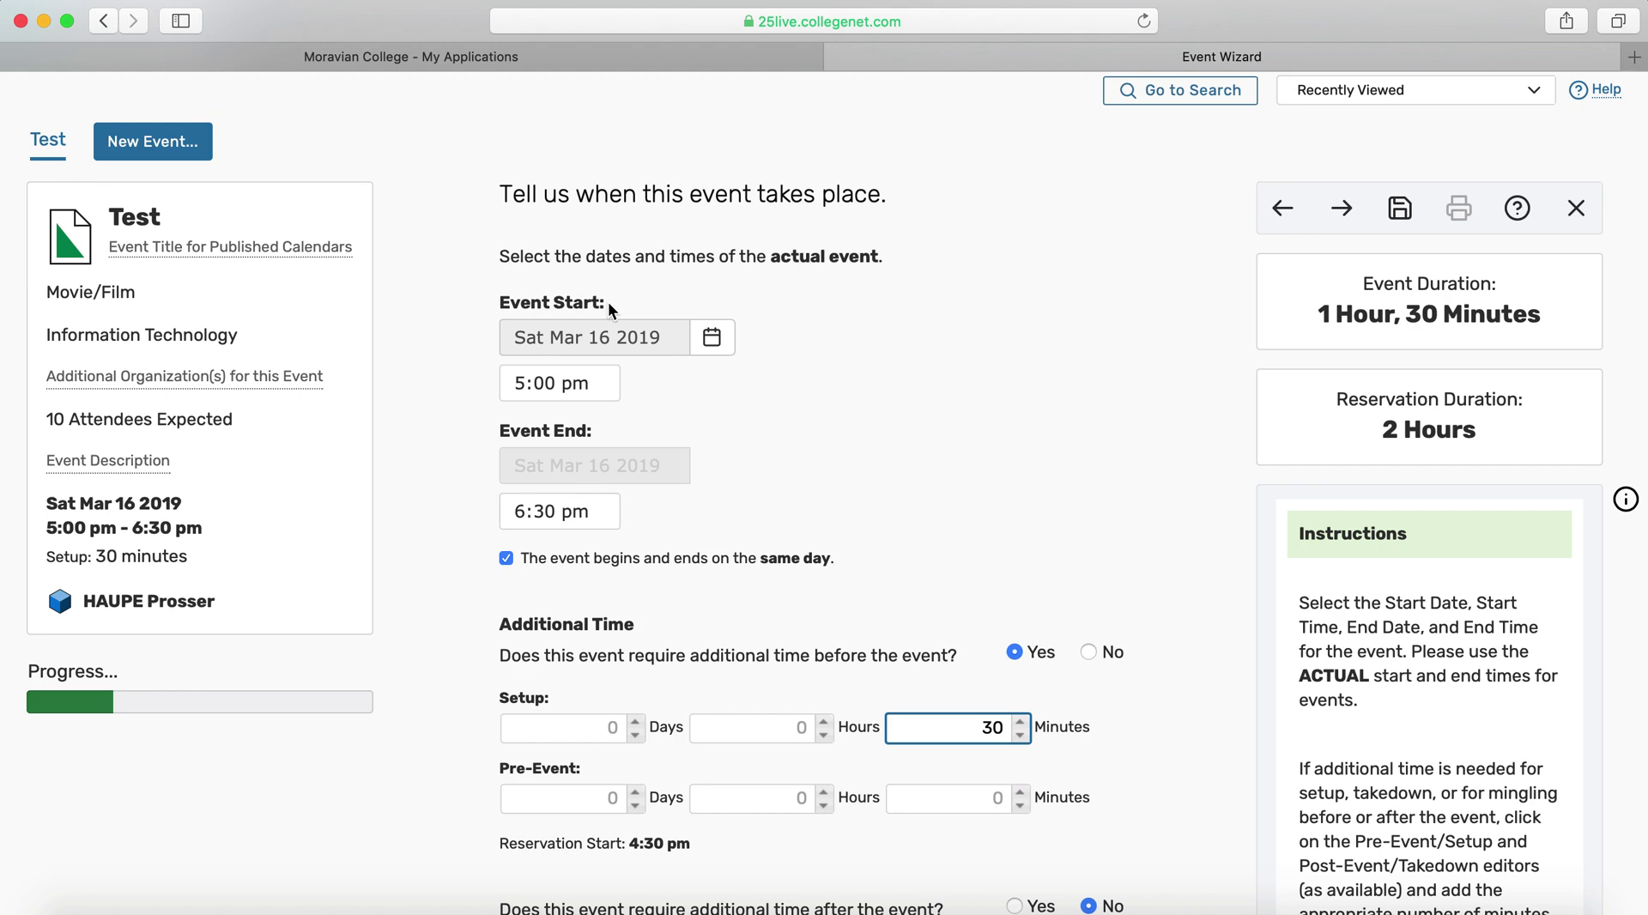
{"action": "scroll", "coordinate": [693, 413], "scroll_direction": "down", "scroll_amount": 5}
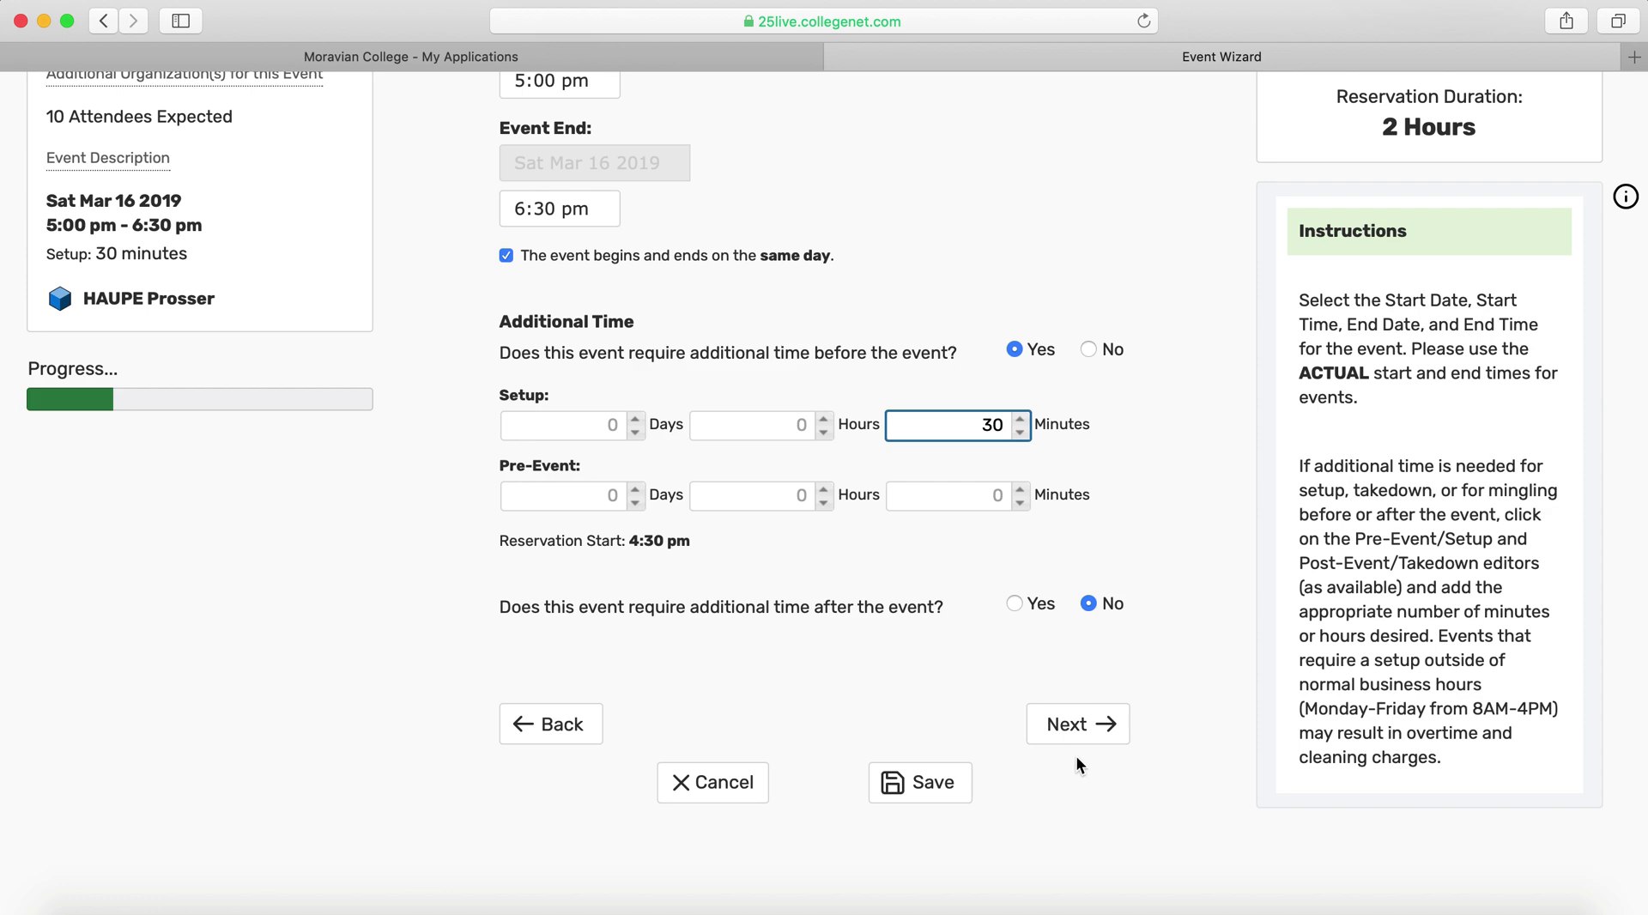
Keep Prosser as the location and skip attached files to reach the contacts step
{"action": "left_click", "coordinate": [1071, 726]}
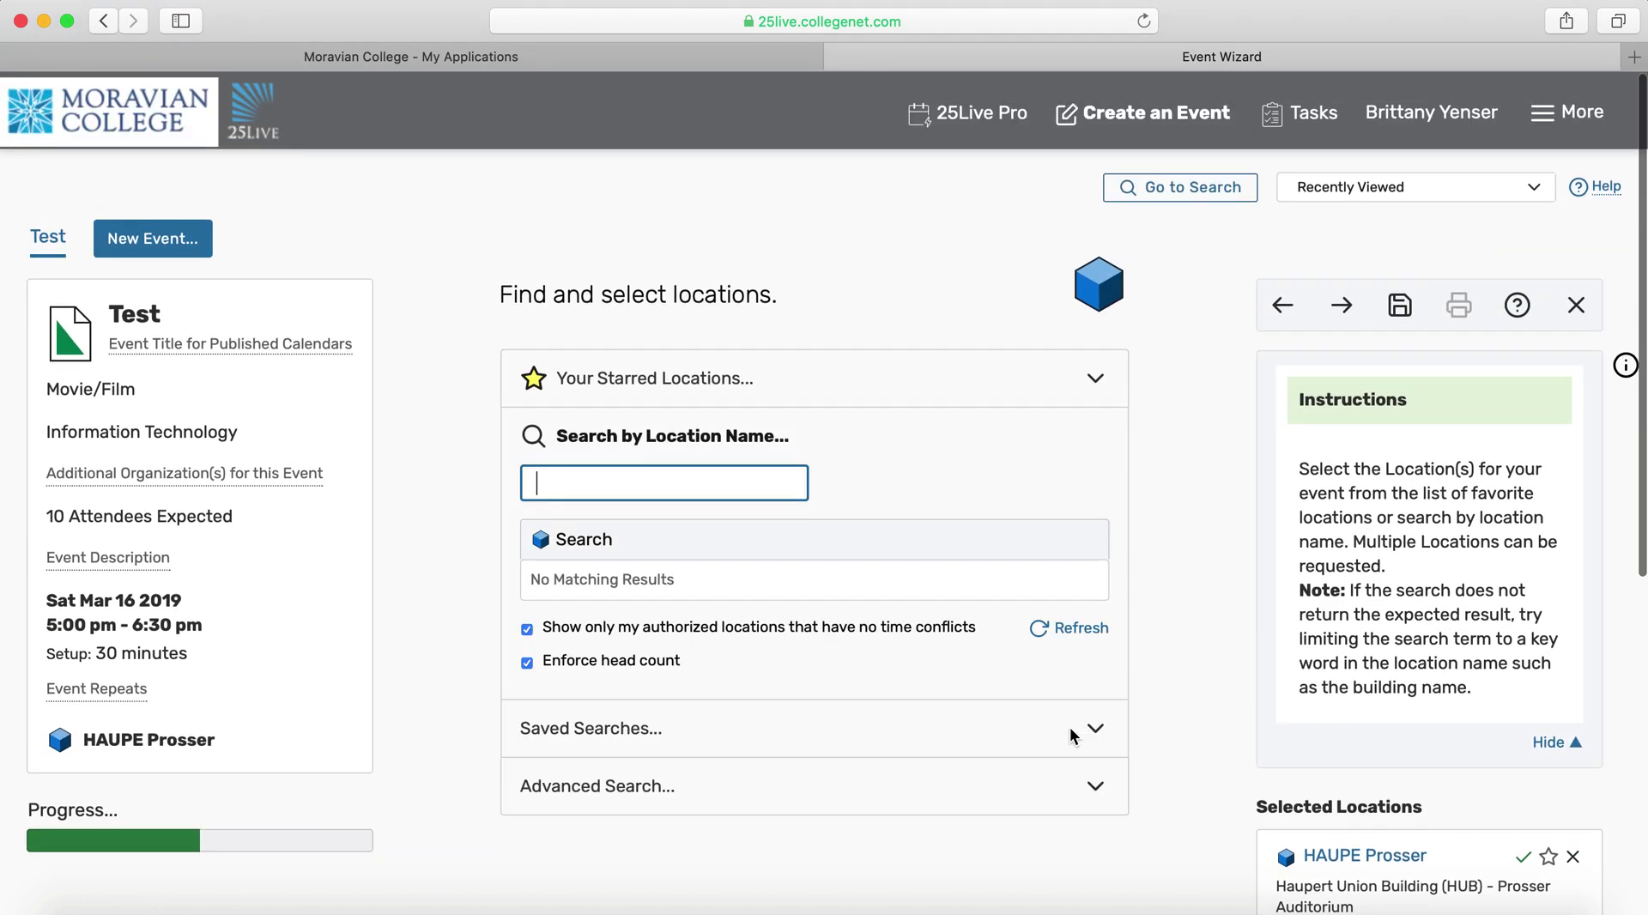
{"action": "scroll", "coordinate": [515, 429], "scroll_direction": "down", "scroll_amount": 2}
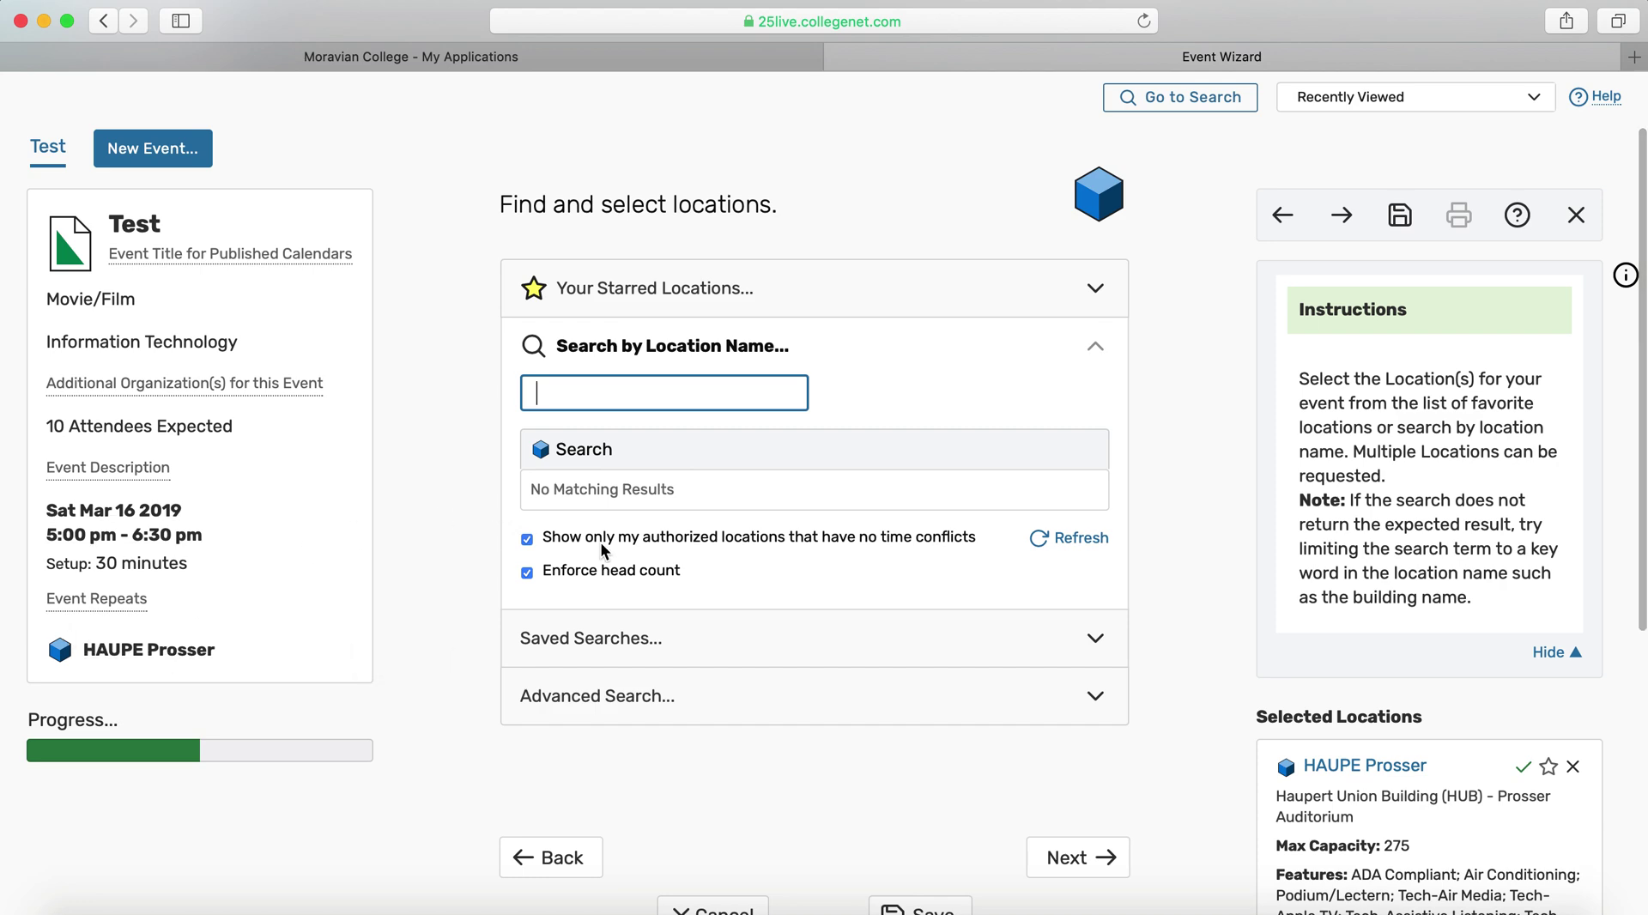
{"action": "scroll", "coordinate": [627, 558], "scroll_direction": "down", "scroll_amount": 3}
{"action": "left_click", "coordinate": [1051, 698]}
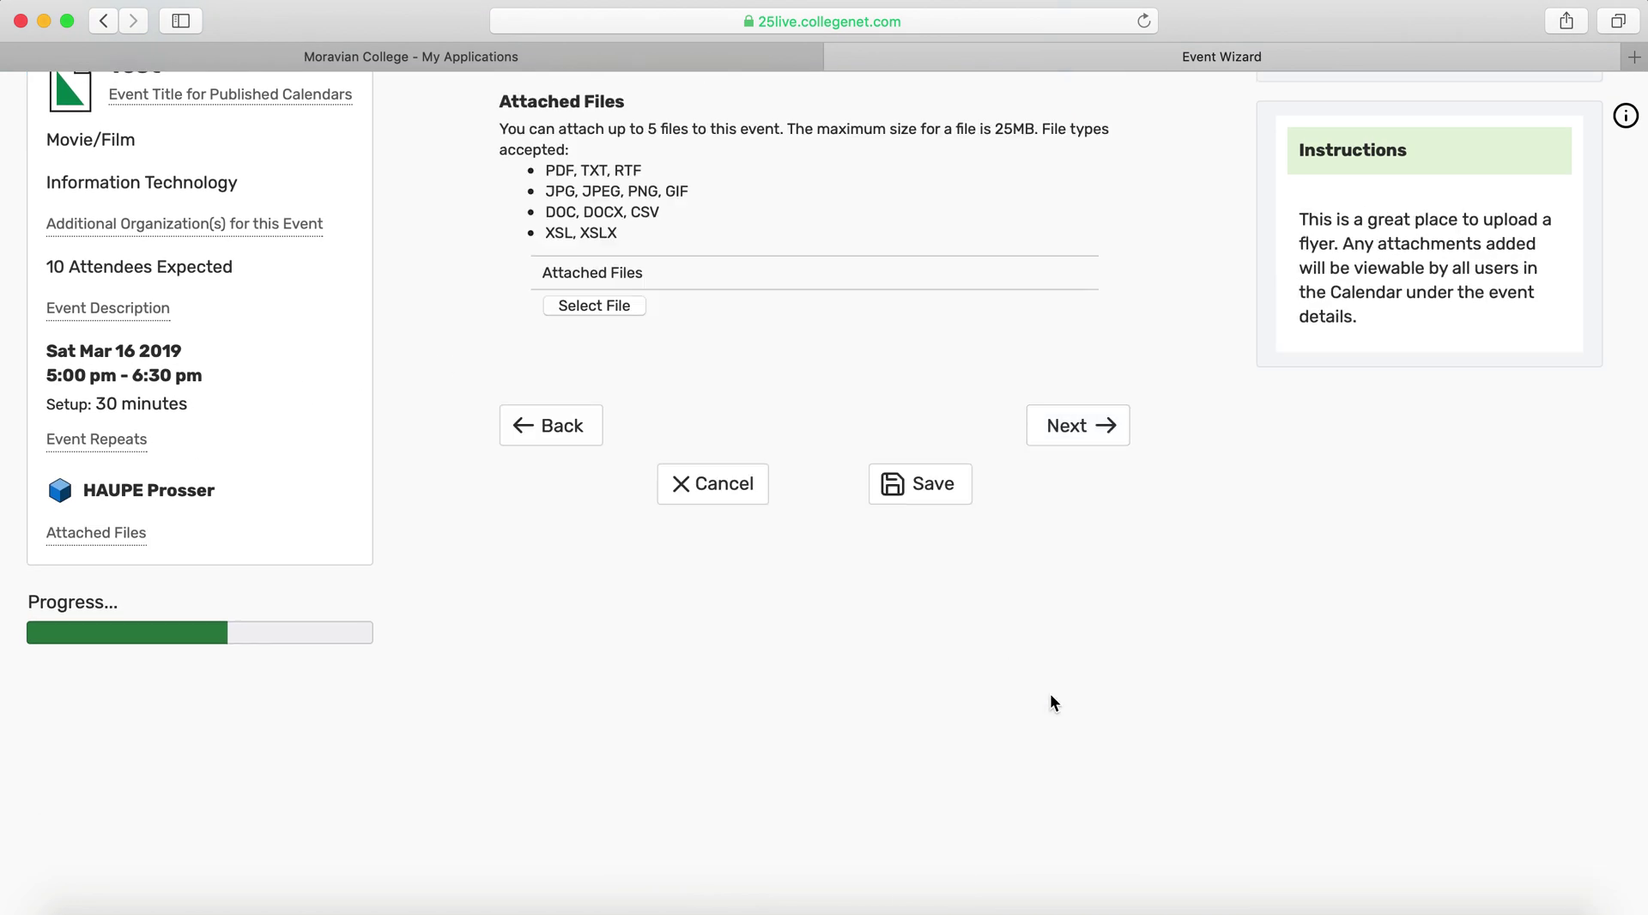
{"action": "left_click", "coordinate": [1095, 538]}
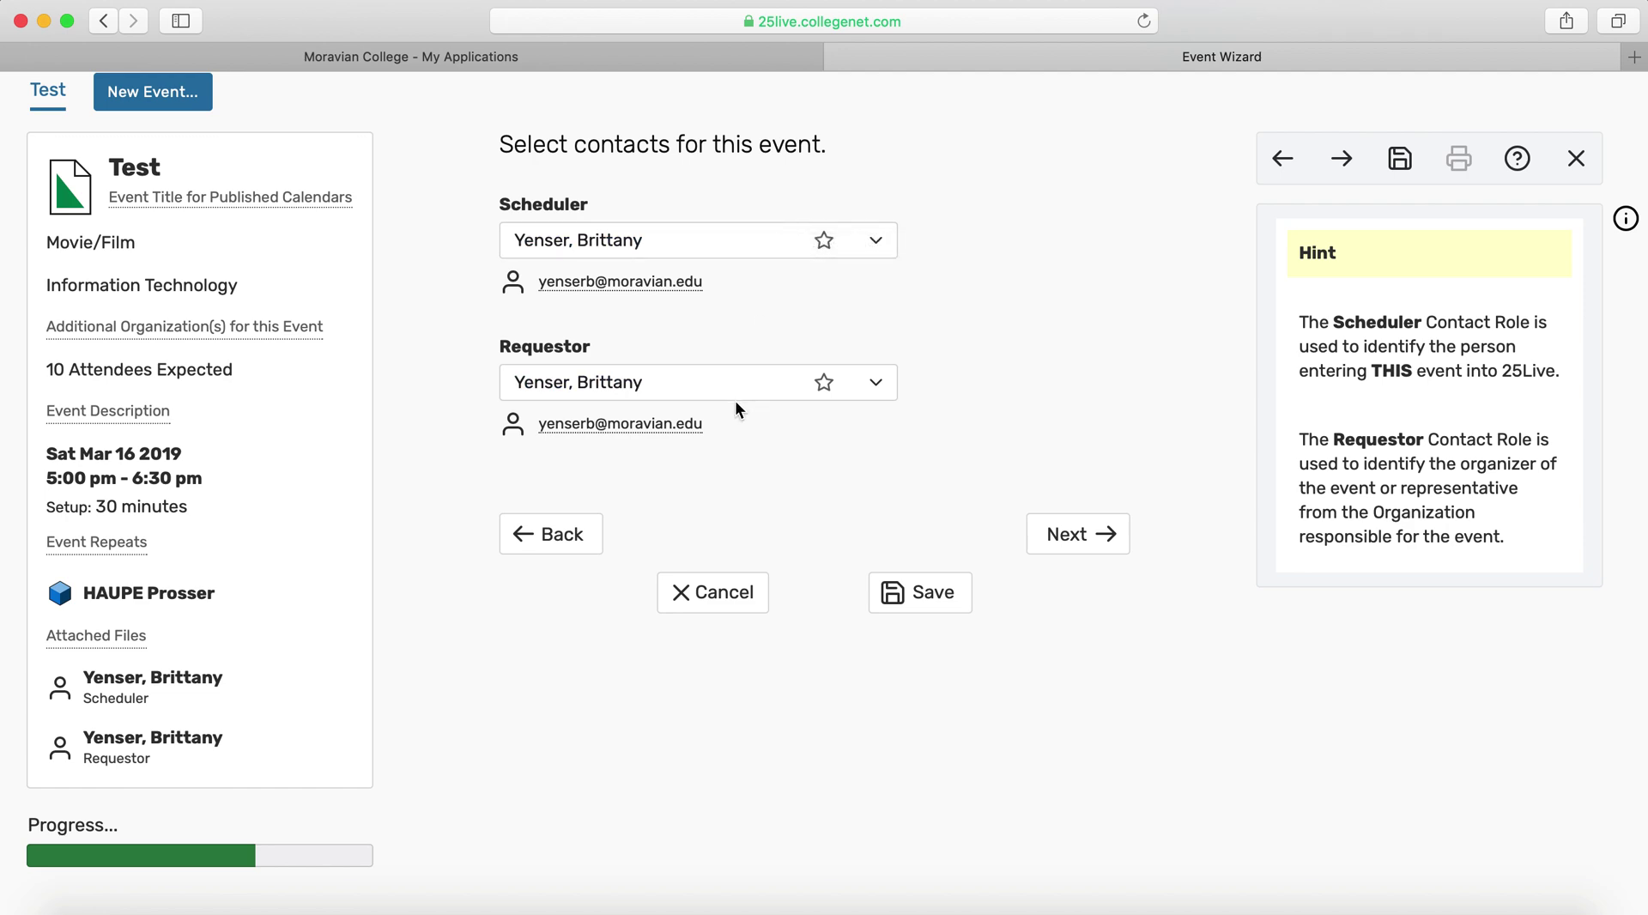
Search by surname and choose the matching contact as requestor, then continue
{"action": "scroll", "coordinate": [1000, 375], "scroll_direction": "up", "scroll_amount": 2}
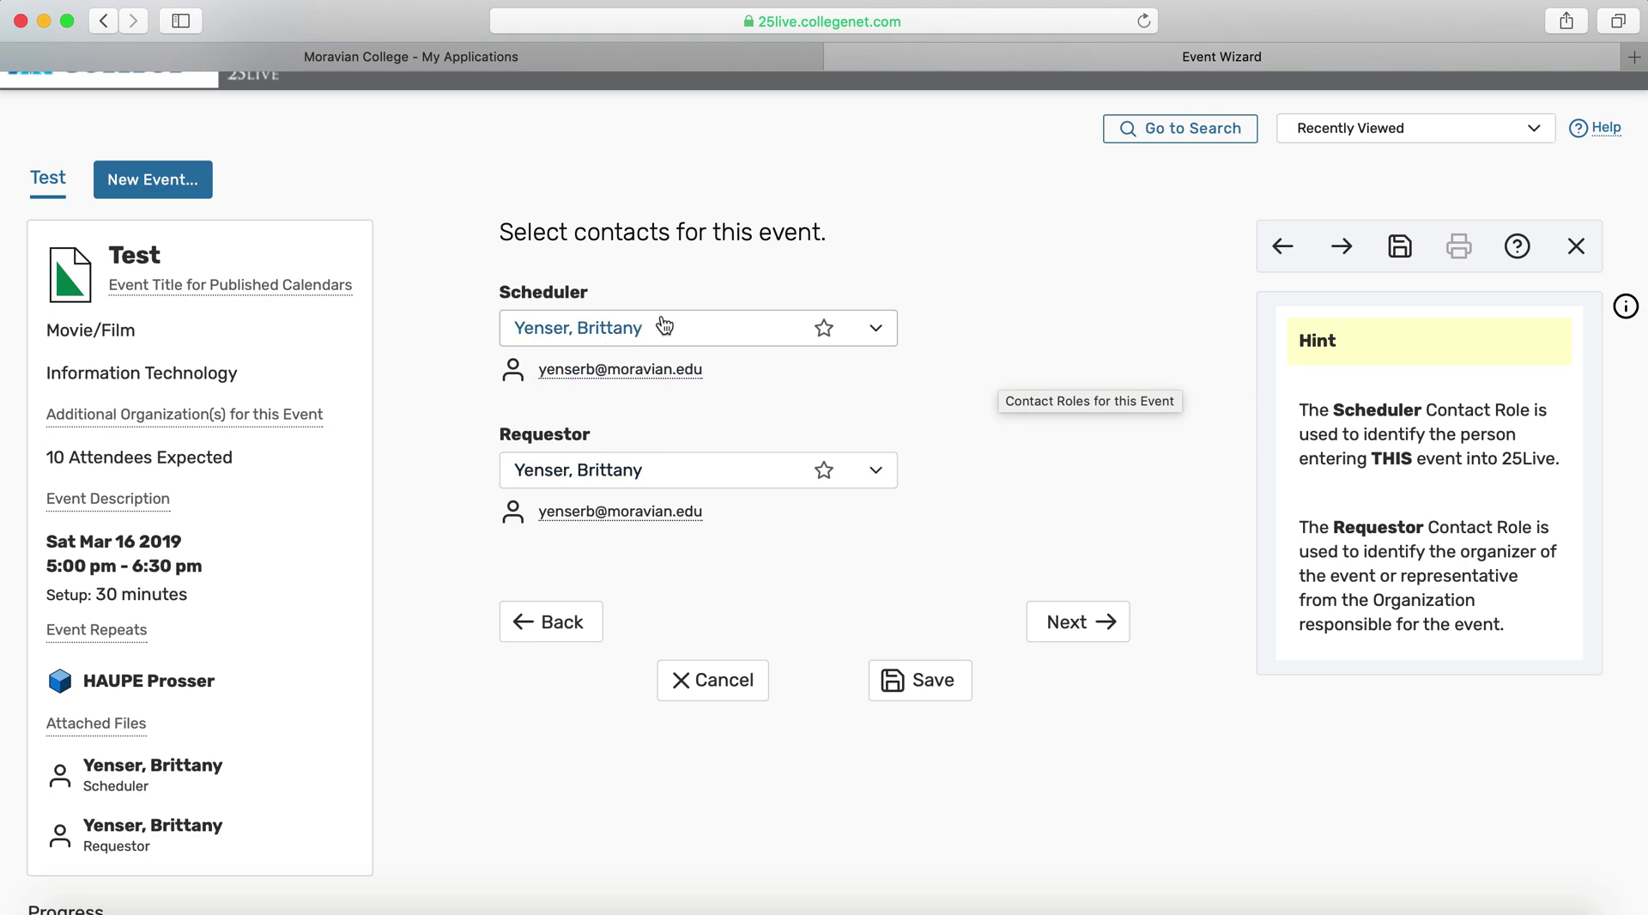
{"action": "left_click", "coordinate": [743, 487]}
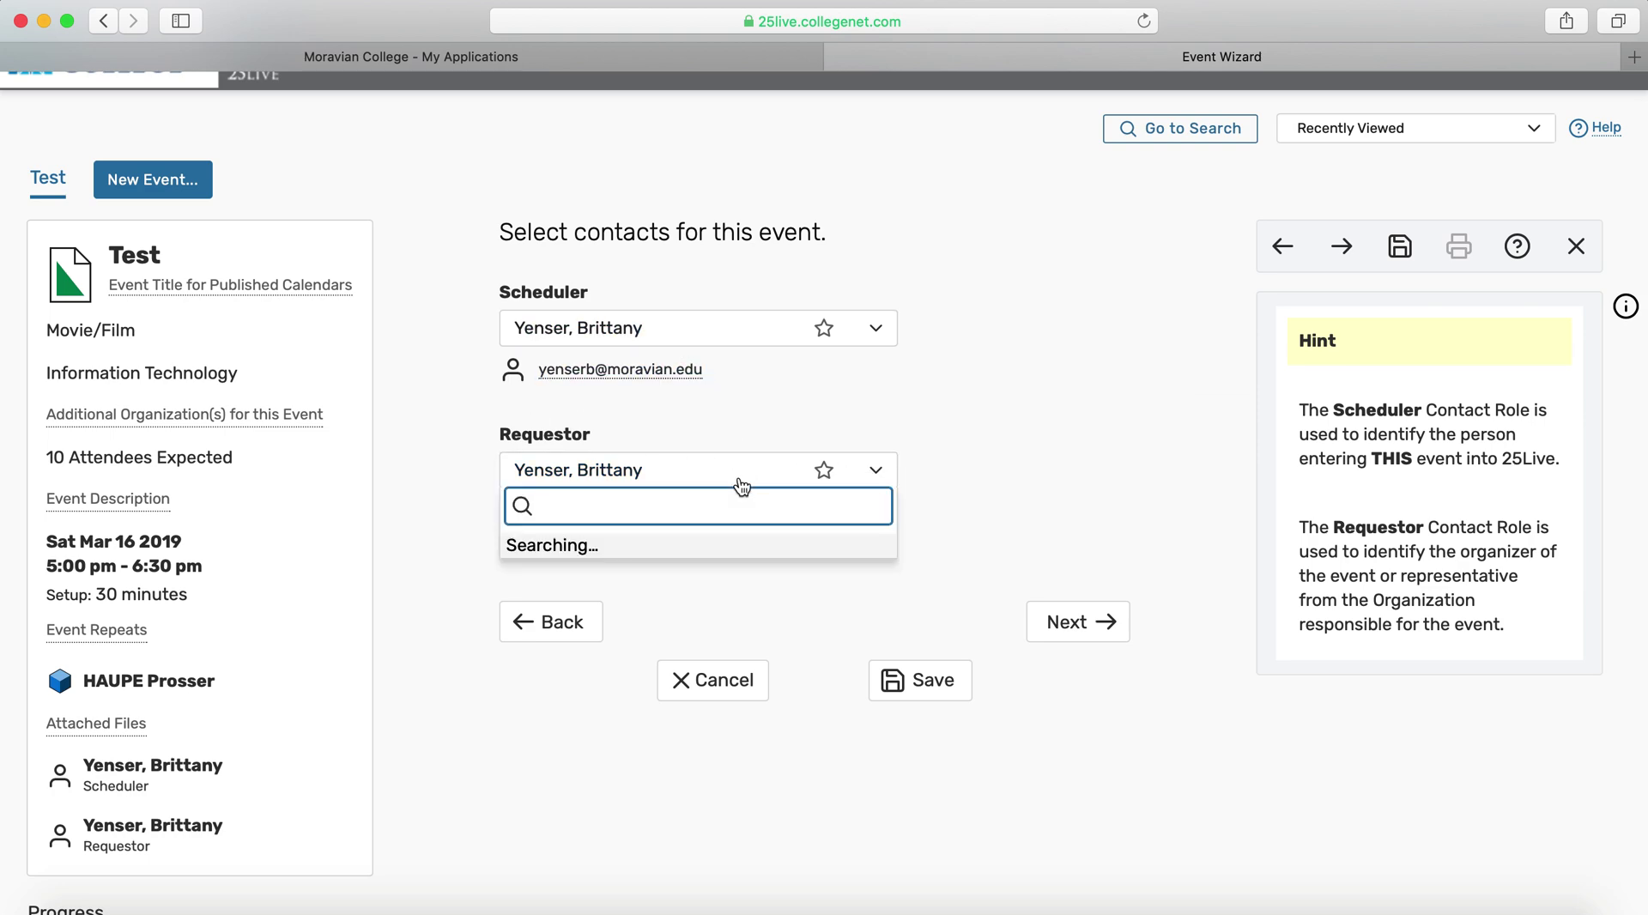
{"action": "type", "text": "Under"}
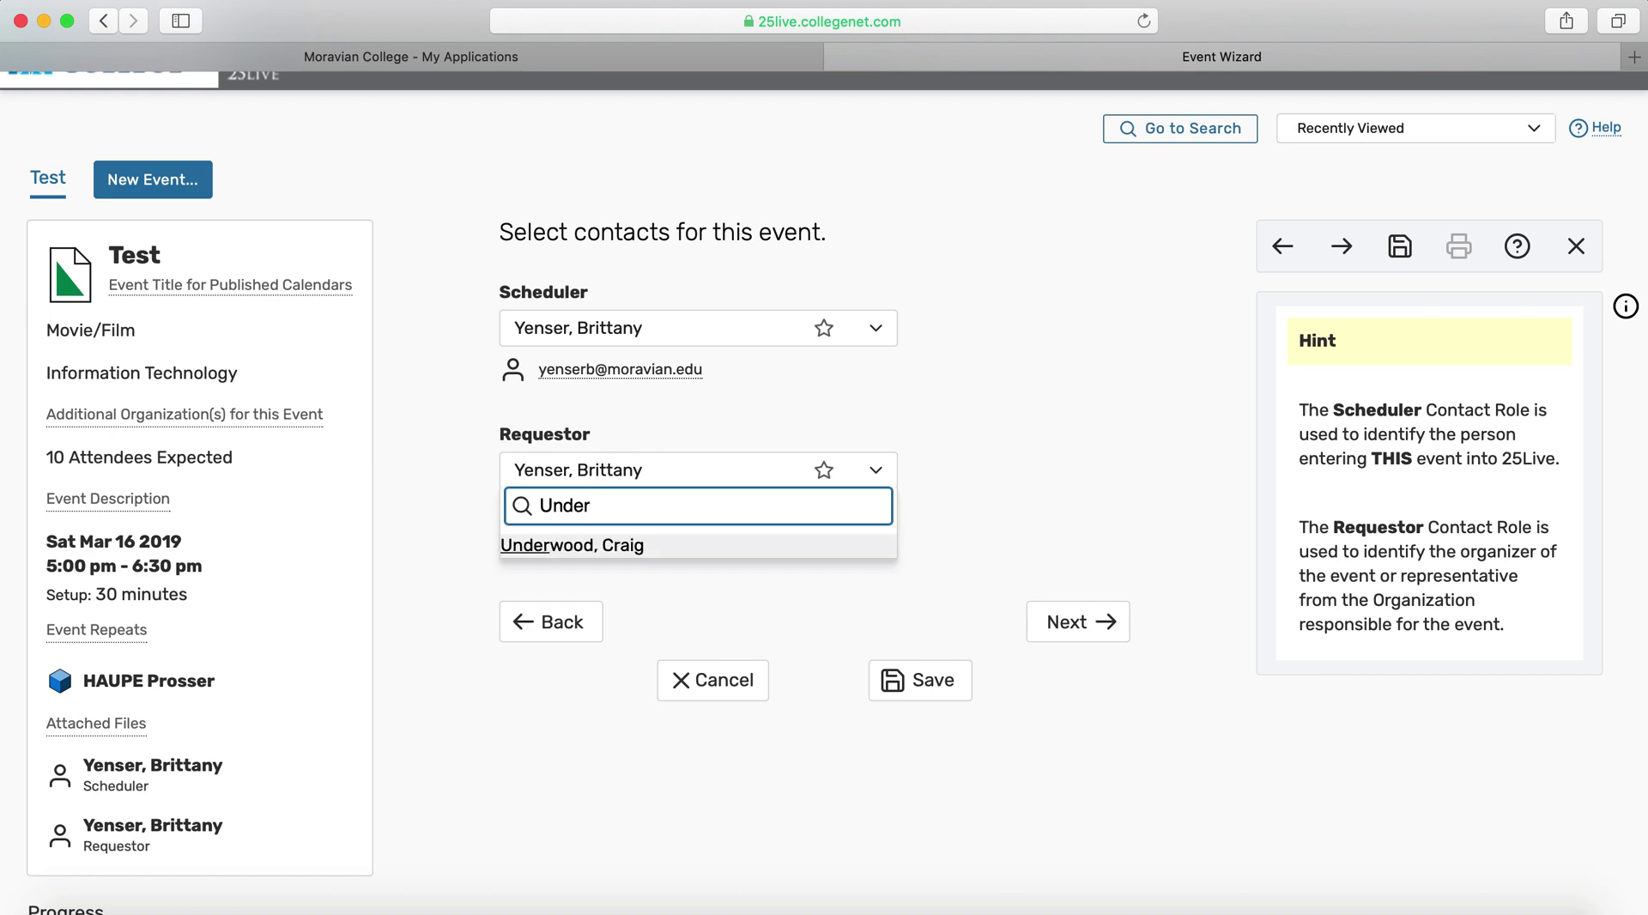
{"action": "left_click", "coordinate": [688, 545]}
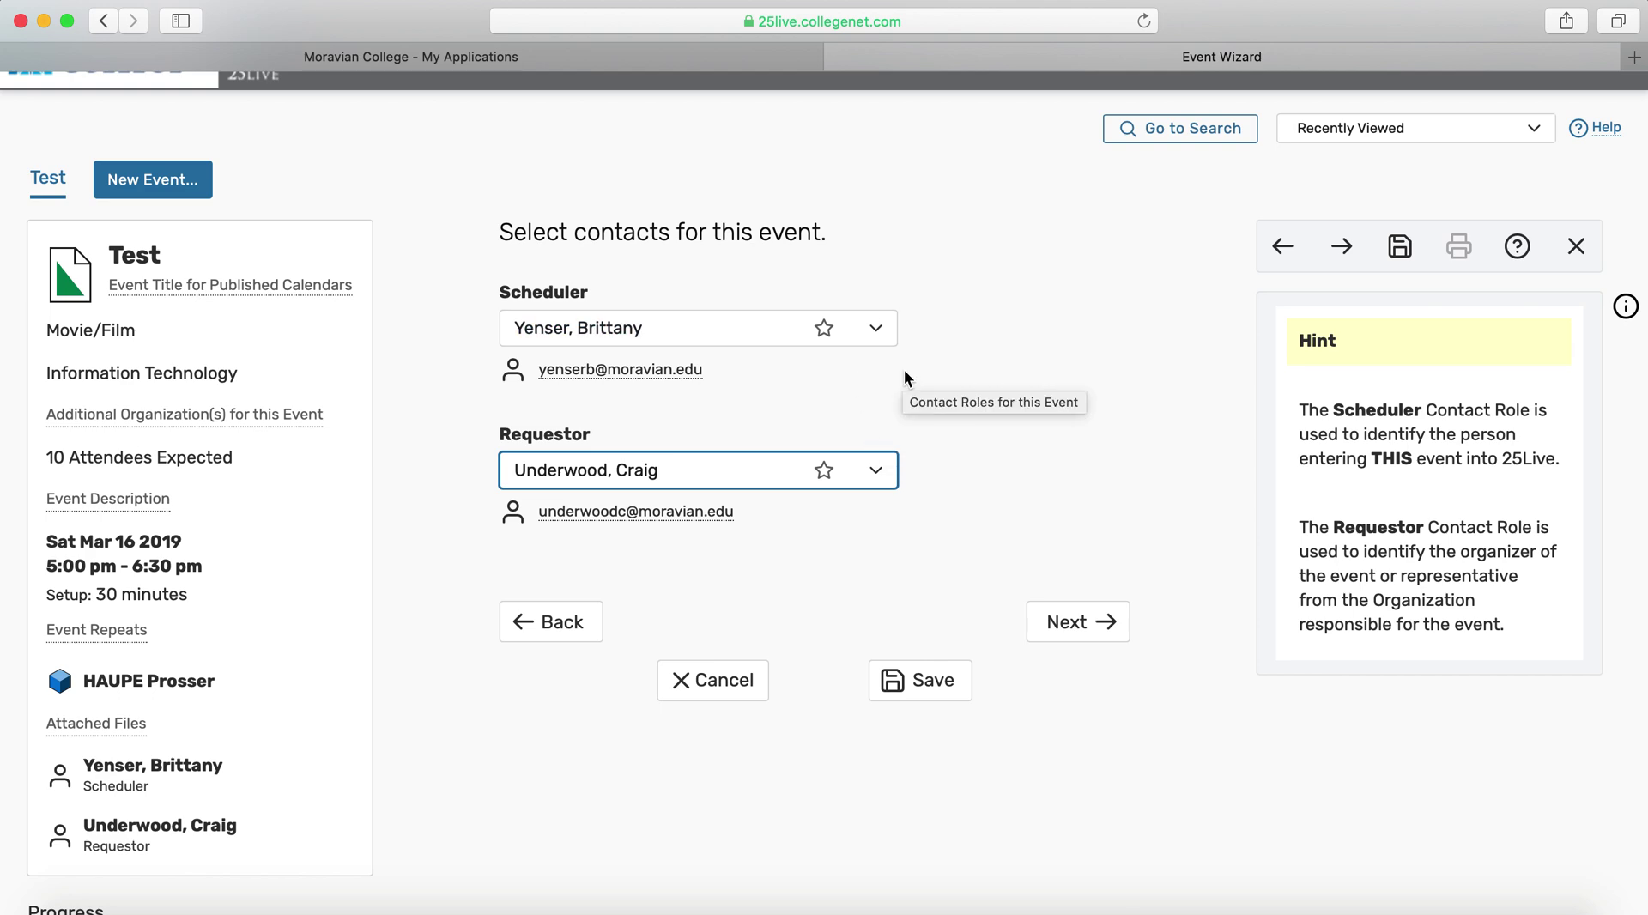
{"action": "left_click", "coordinate": [1073, 619]}
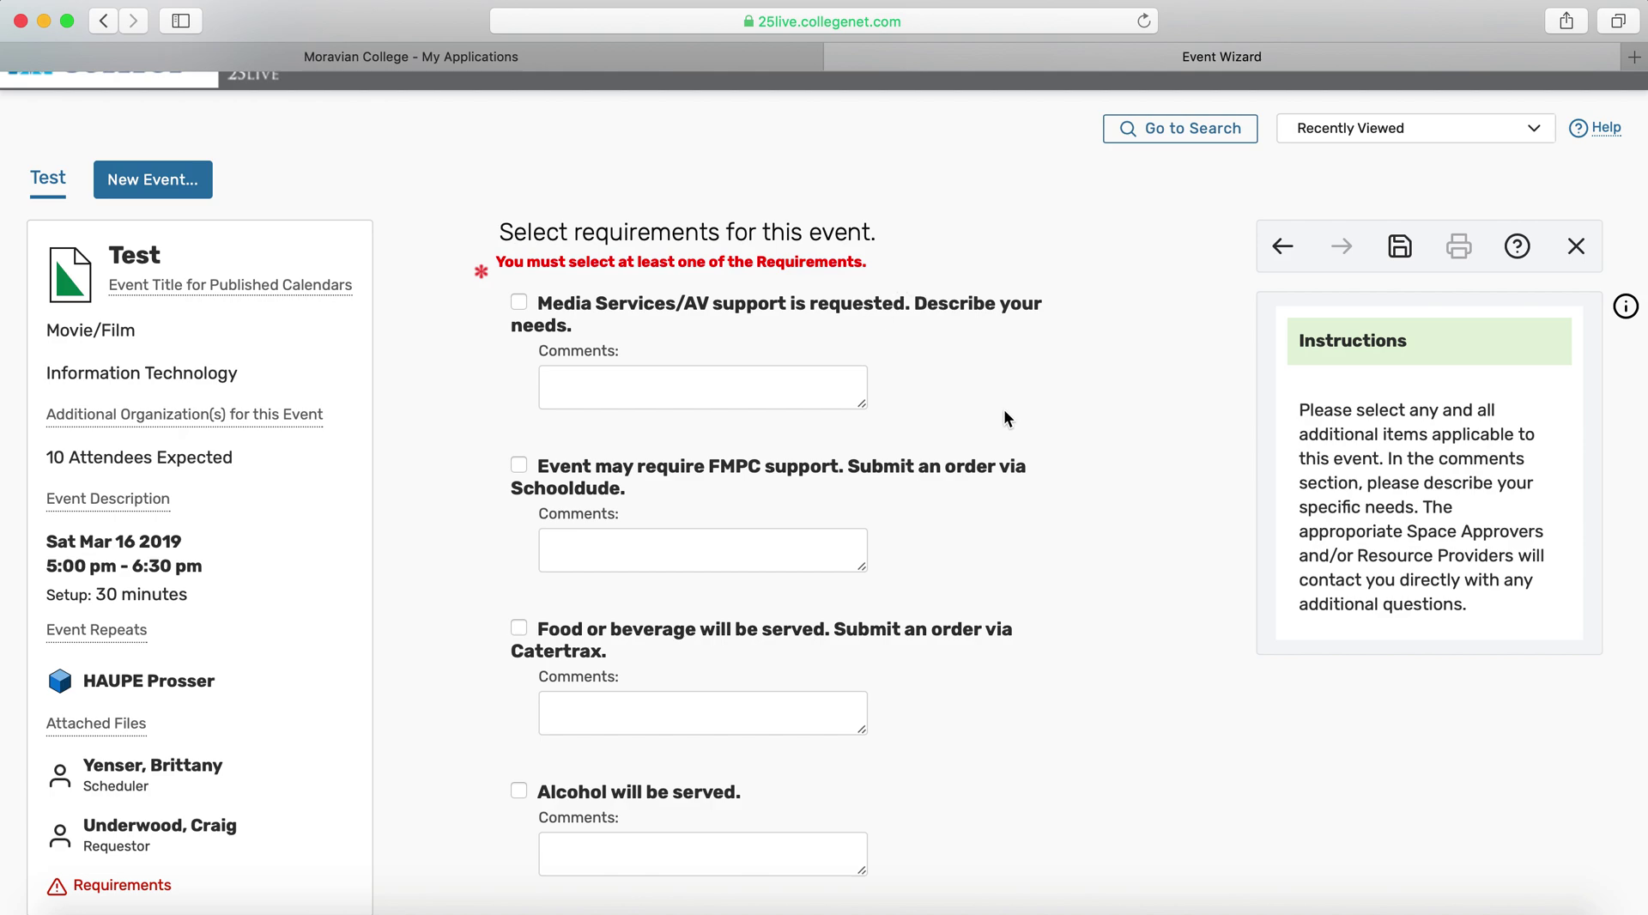
Check 'I have no event needs other than use of space as-is' and proceed to comments
{"action": "scroll", "coordinate": [831, 601], "scroll_direction": "down", "scroll_amount": 5}
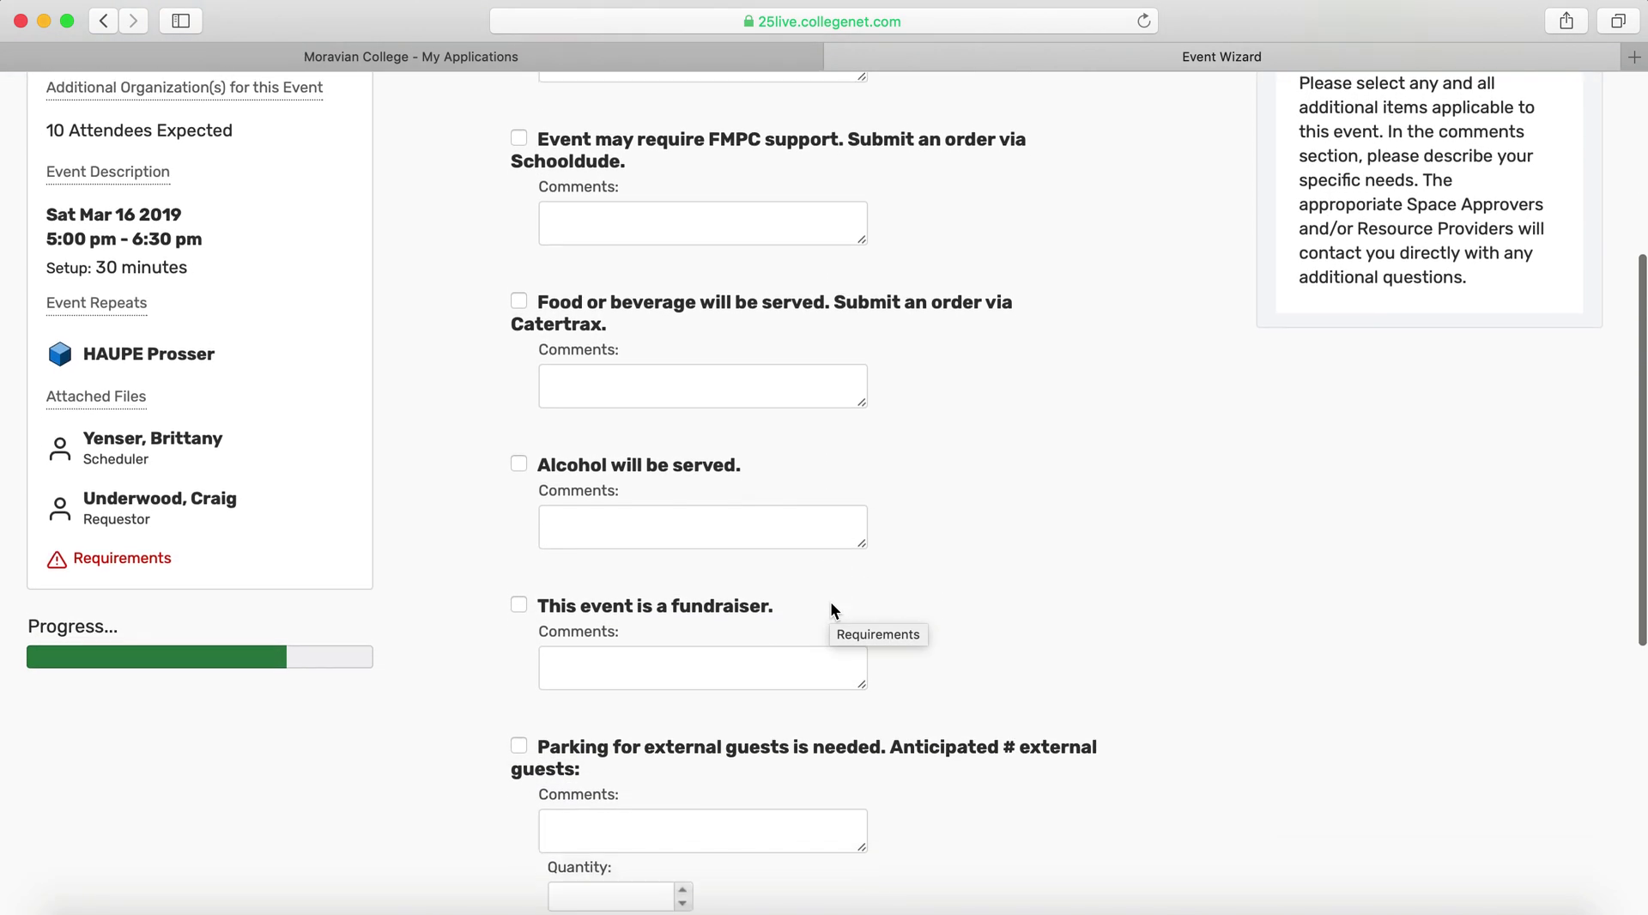
{"action": "scroll", "coordinate": [831, 601], "scroll_direction": "up", "scroll_amount": 3}
{"action": "scroll", "coordinate": [831, 600], "scroll_direction": "up", "scroll_amount": 2}
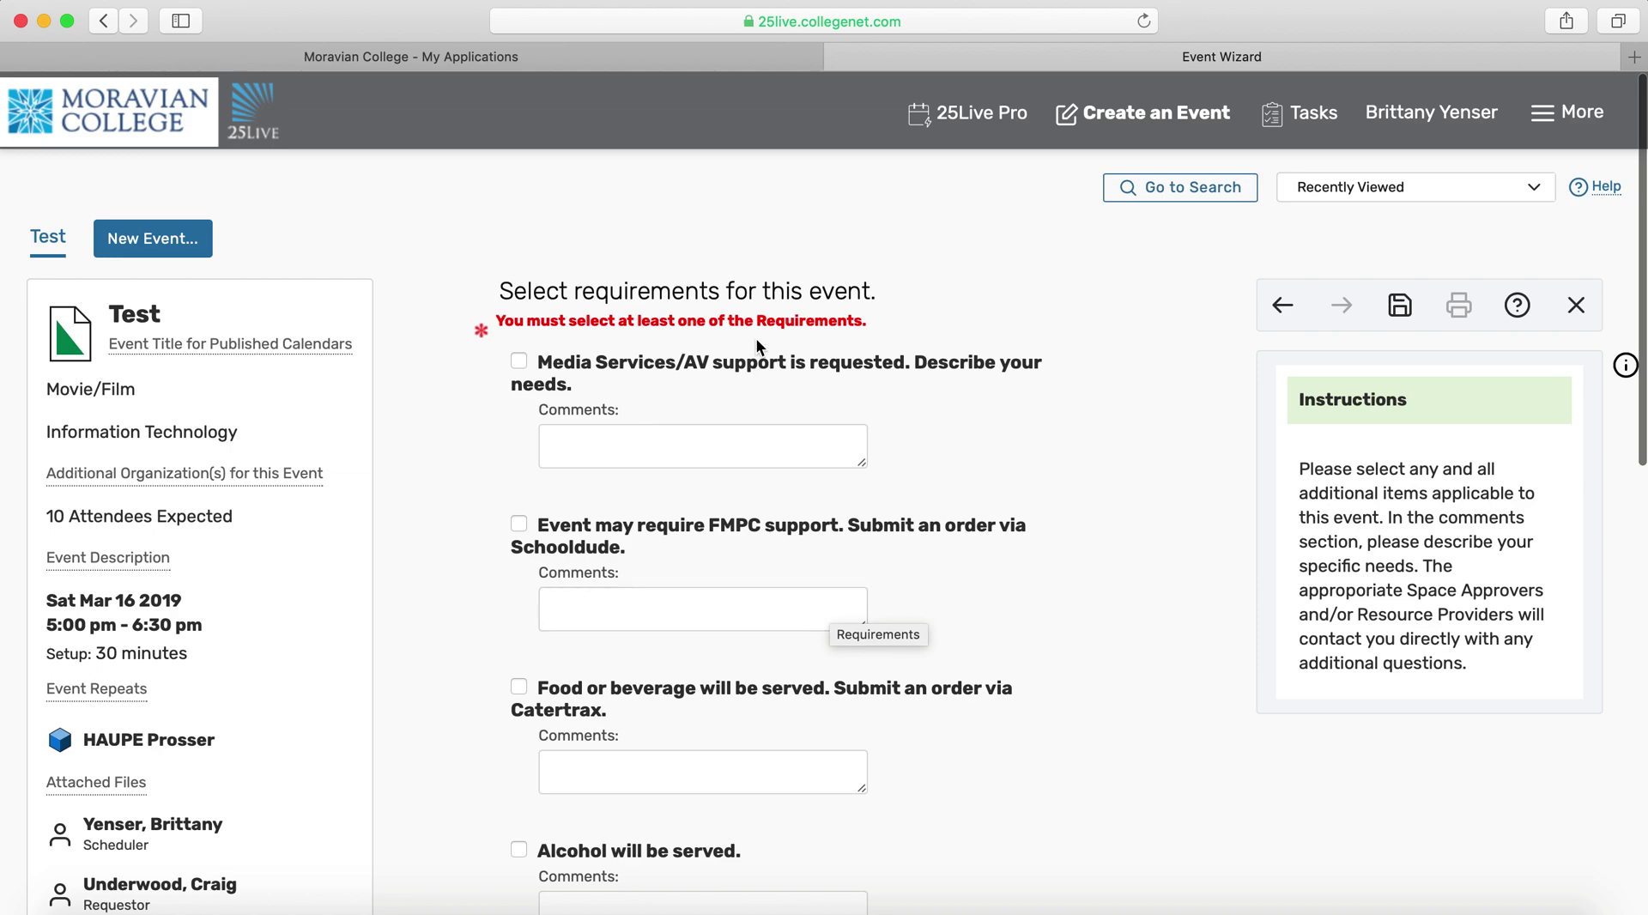
{"action": "scroll", "coordinate": [721, 334], "scroll_direction": "down", "scroll_amount": 10}
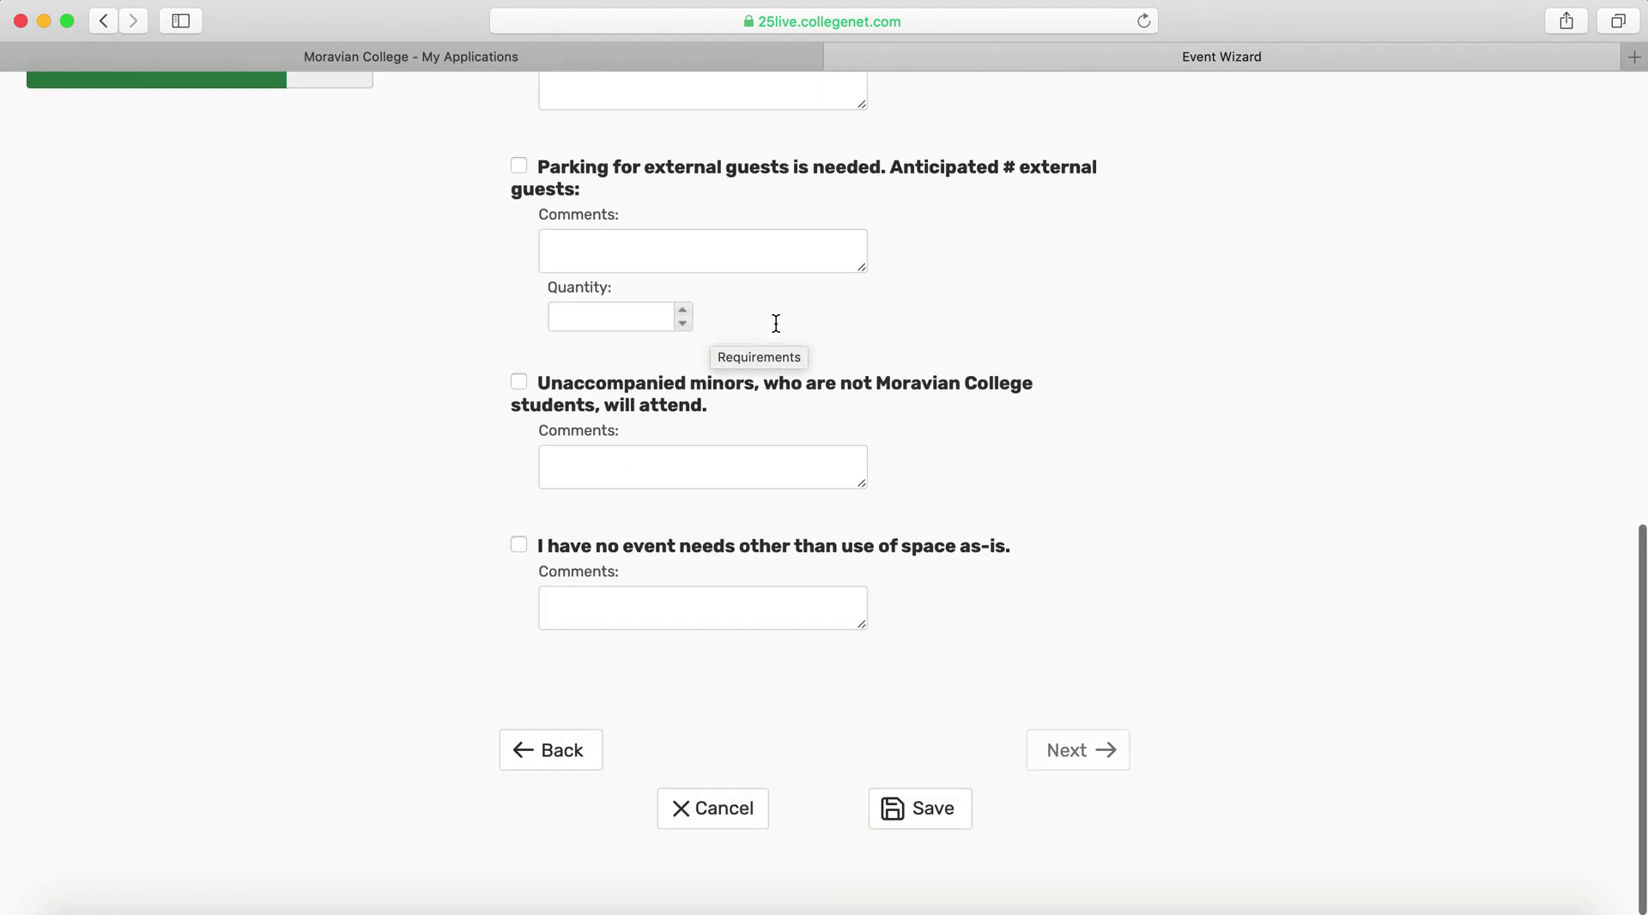
{"action": "left_click", "coordinate": [519, 547]}
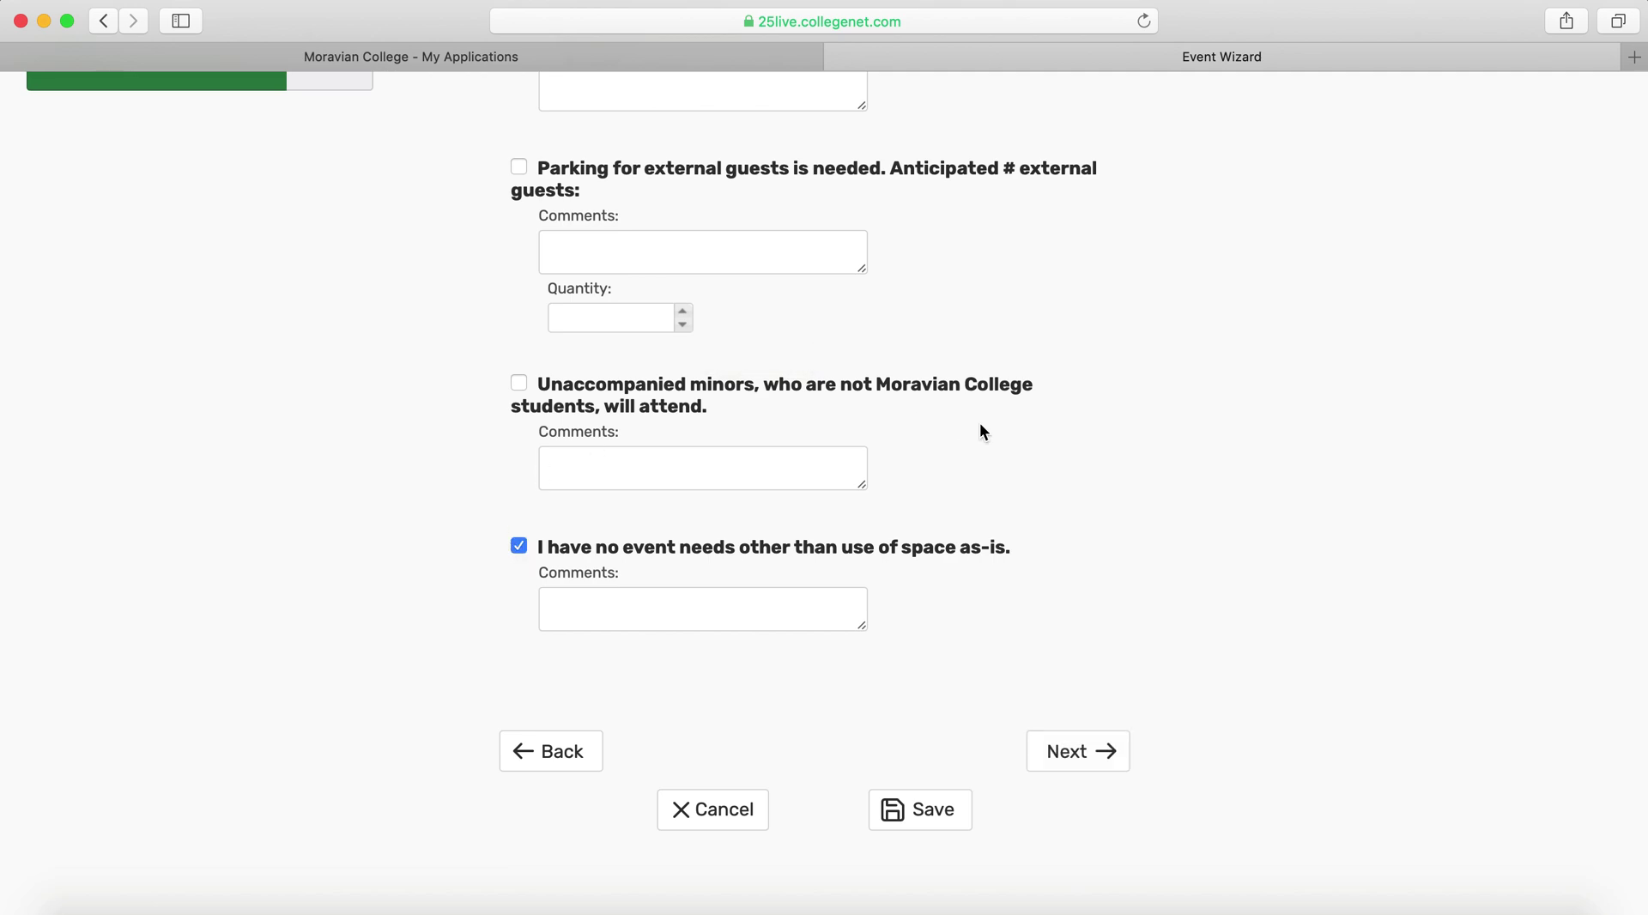
{"action": "scroll", "coordinate": [1028, 376], "scroll_direction": "up", "scroll_amount": 10}
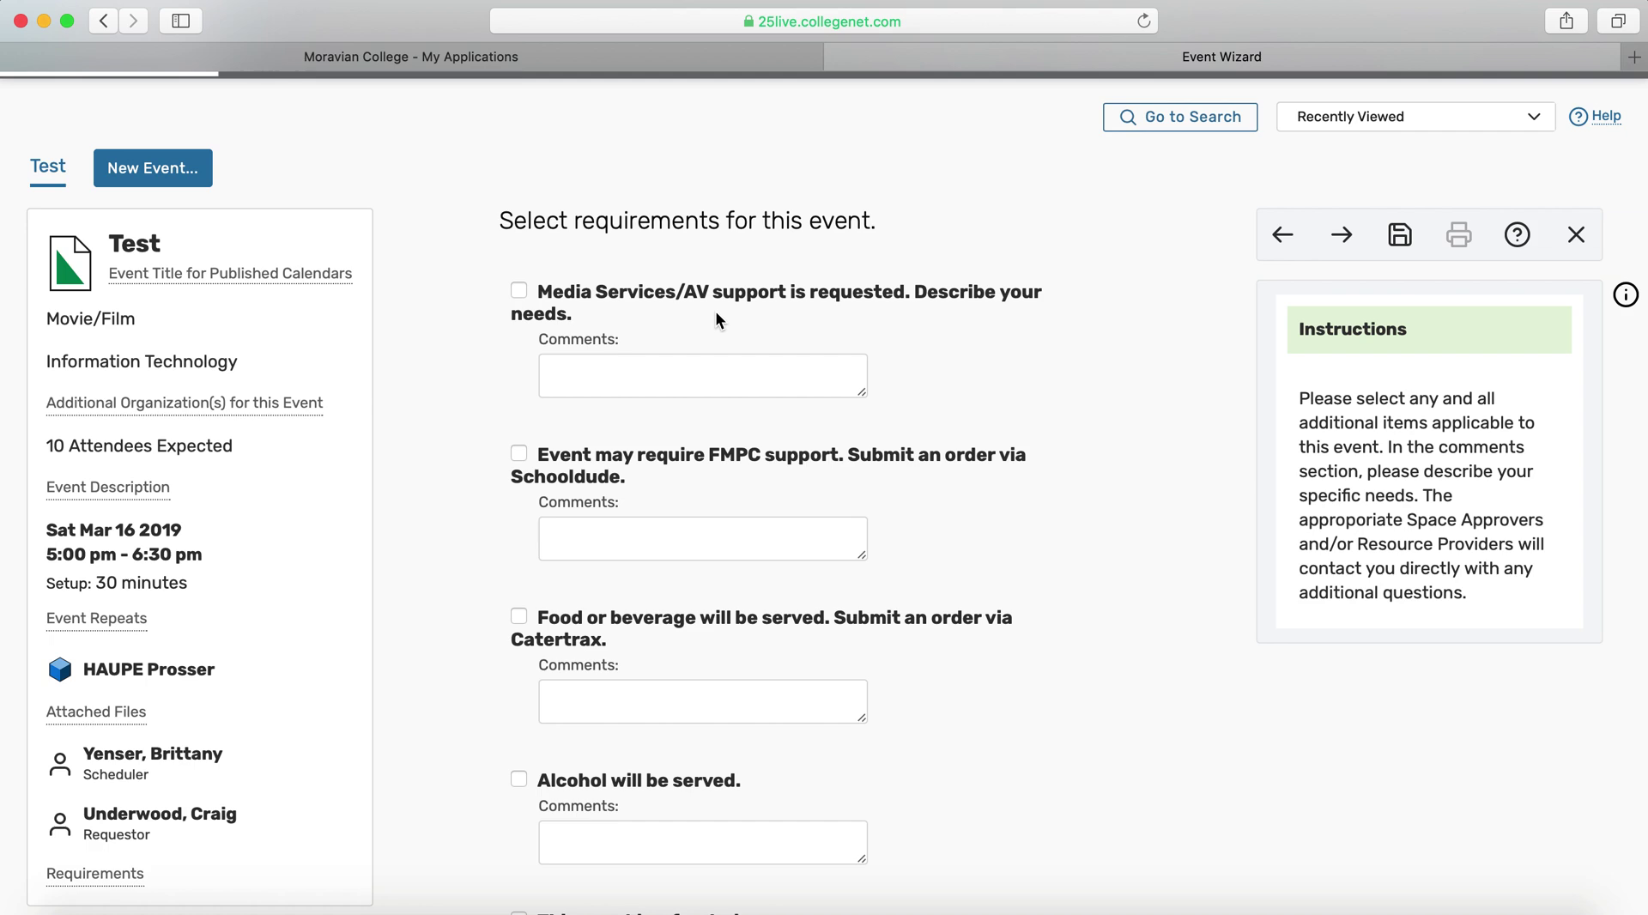
{"action": "scroll", "coordinate": [717, 319], "scroll_direction": "down", "scroll_amount": 10}
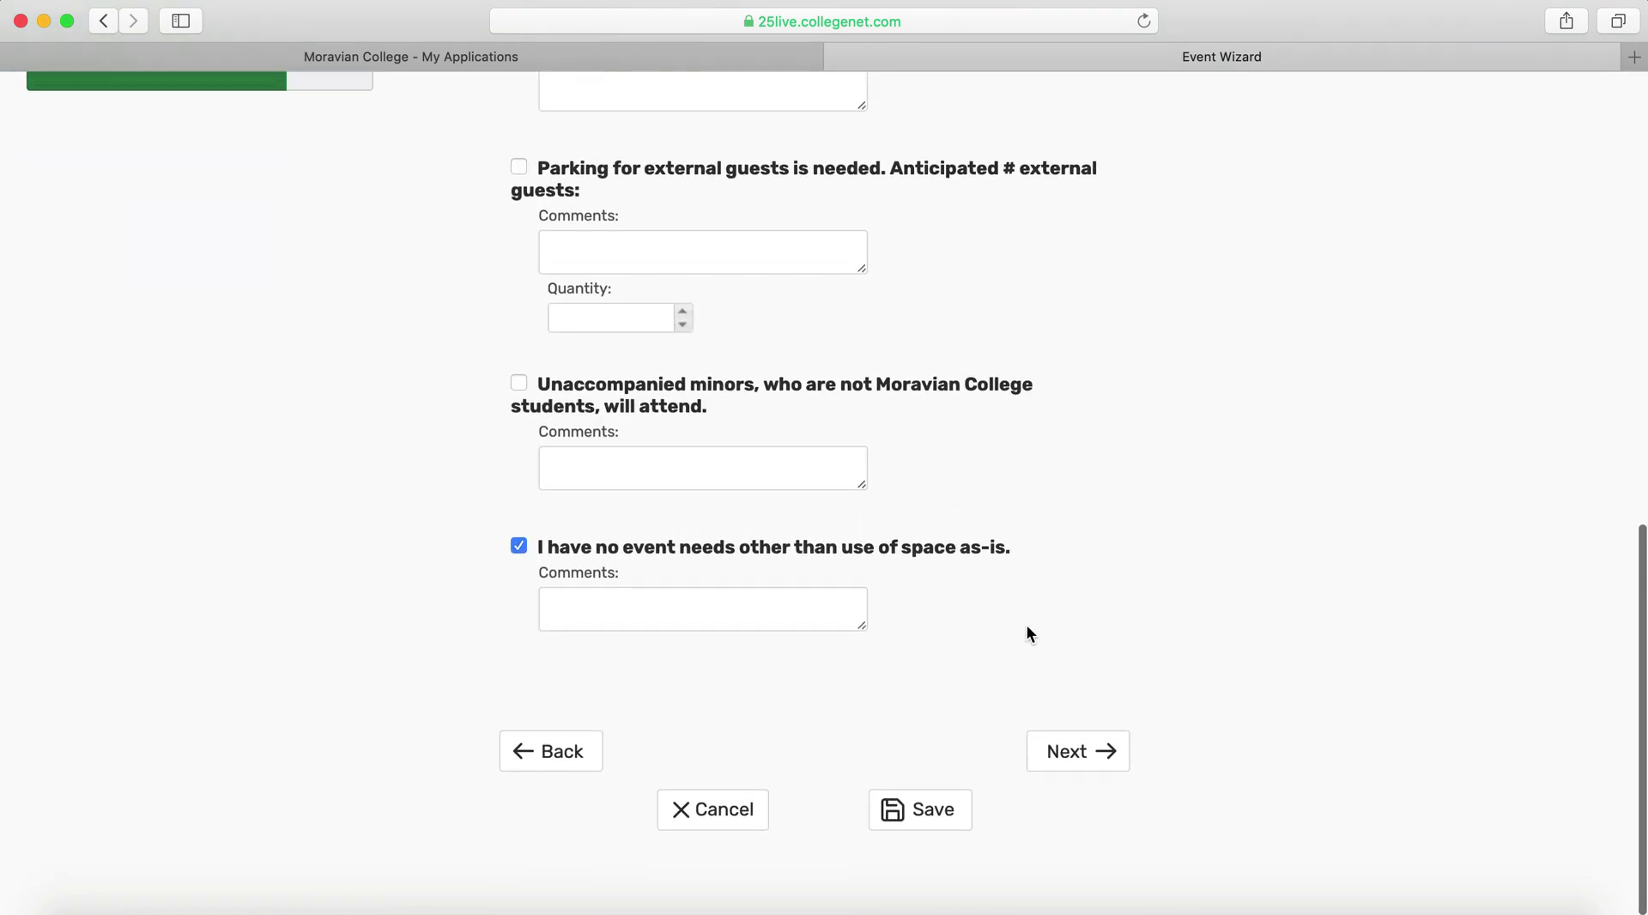
{"action": "left_click", "coordinate": [1068, 757]}
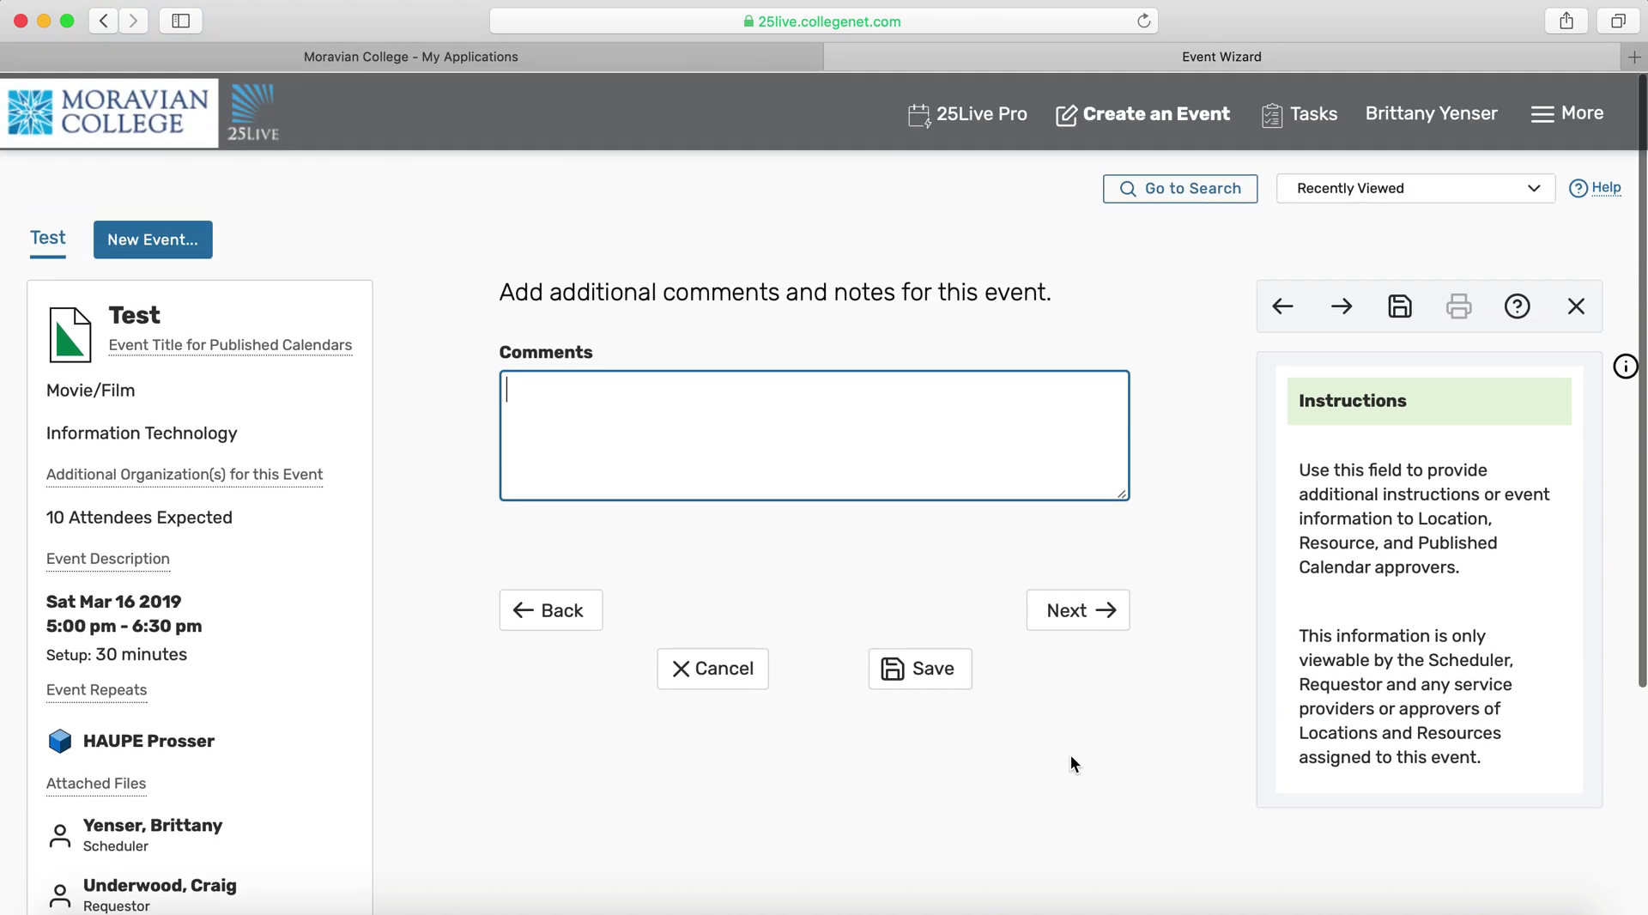
Skip comments, agree to the terms and conditions, and save the Test request
{"action": "left_click", "coordinate": [1071, 610]}
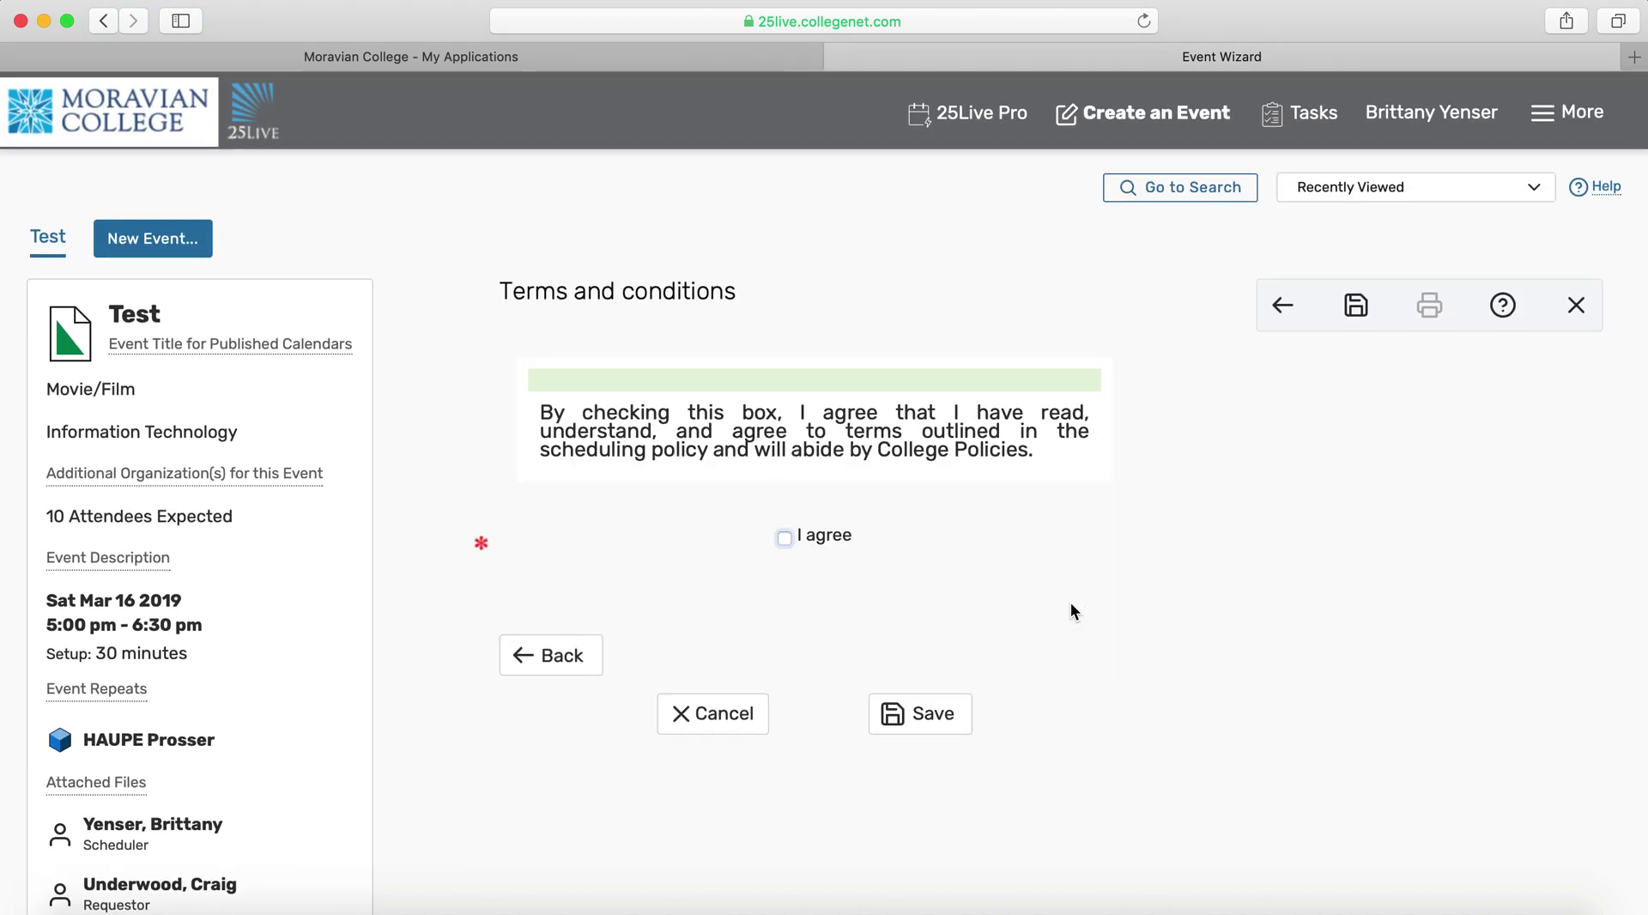
{"action": "left_click", "coordinate": [784, 539]}
{"action": "left_click", "coordinate": [946, 723]}
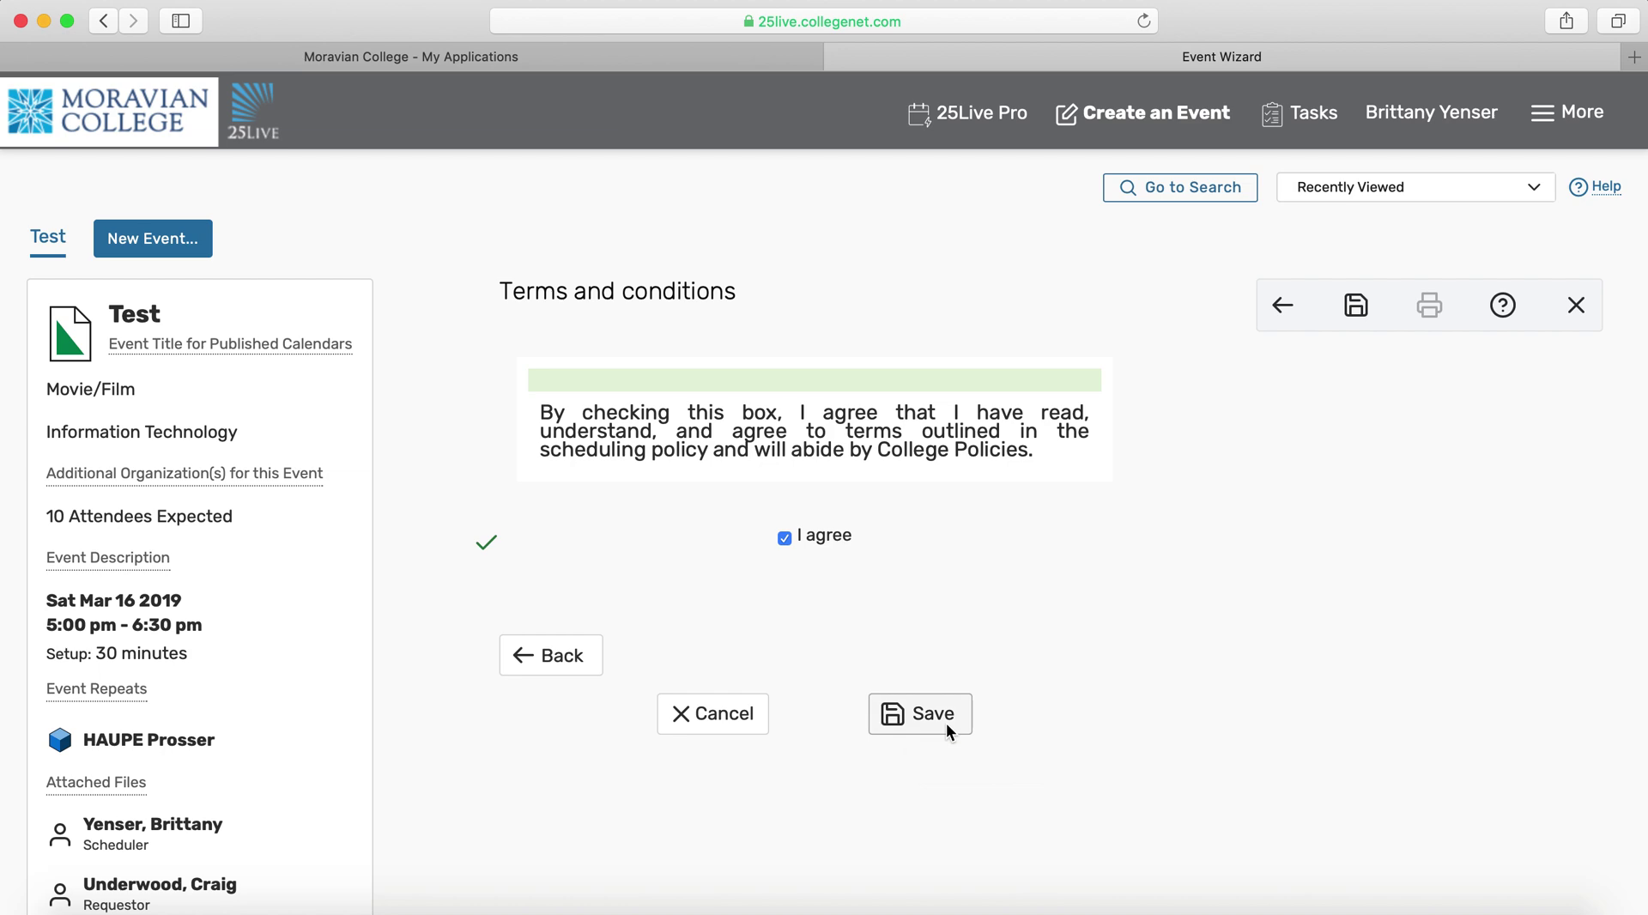